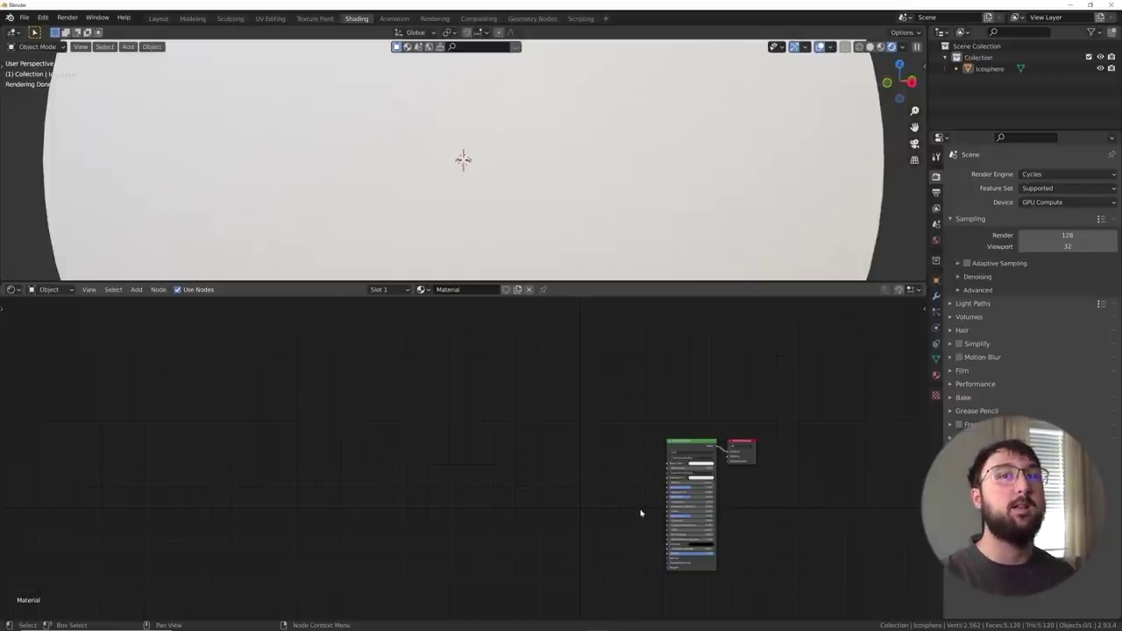
Step: Add a ColorRamp node and connect its Color output to the Principled BSDF's Base Color
scroll(629, 476, up, 2)
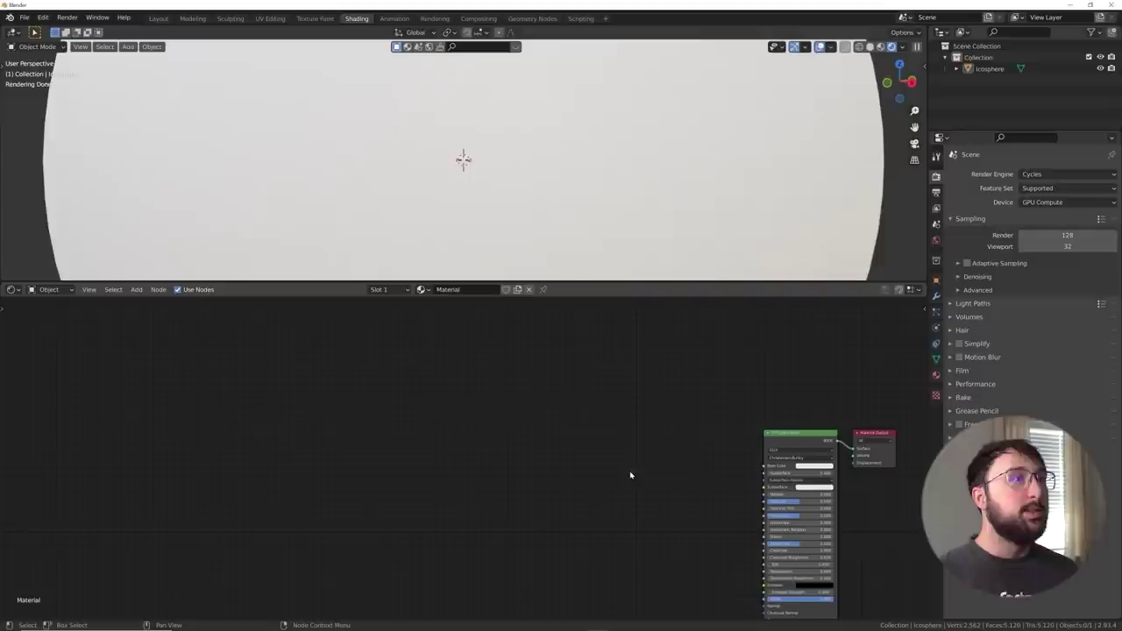
key(shift+a)
text(co)
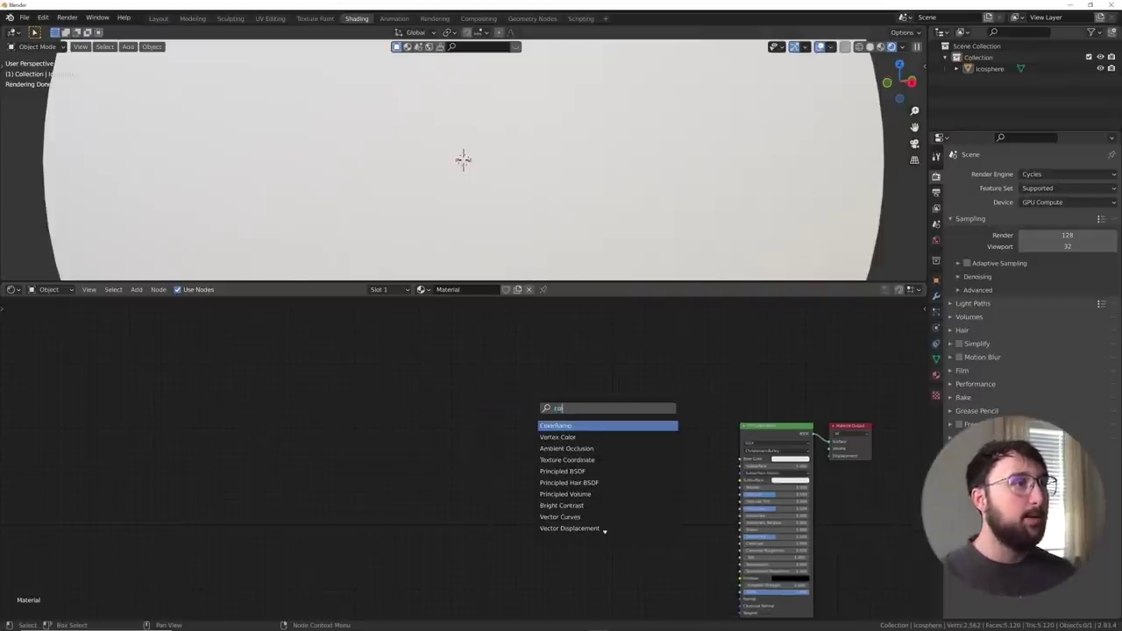
click(607, 426)
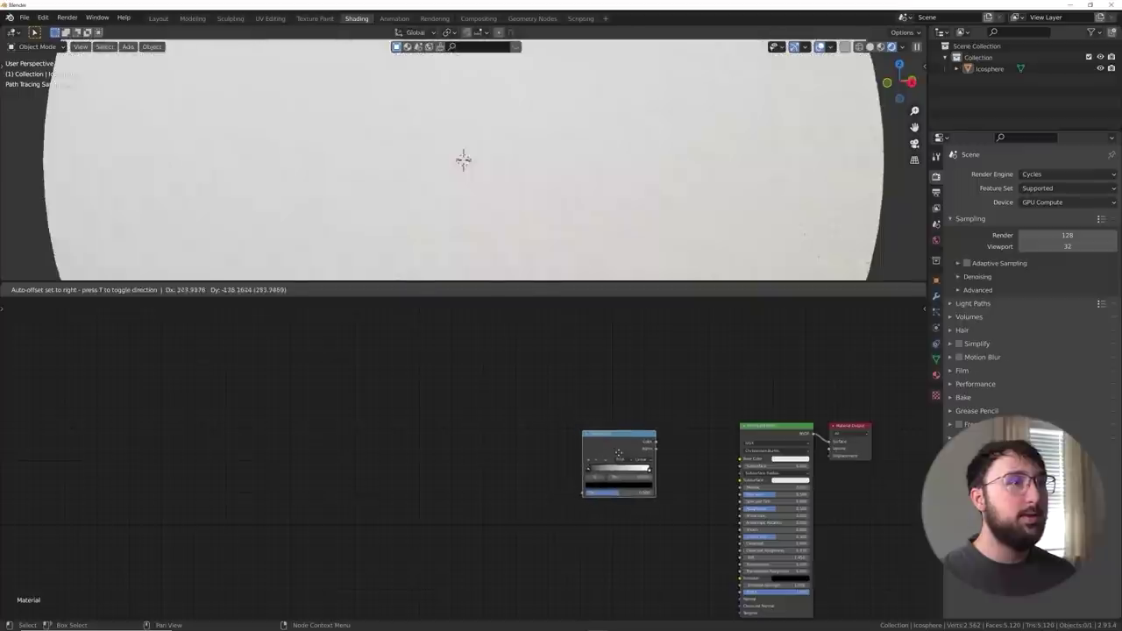
click(664, 461)
drag(661, 445, 741, 459)
drag(599, 454, 634, 468)
Step: Add a Voronoi Texture node before the ColorRamp and connect its Distance output to the ramp's Fac input
key(shift+a)
click(600, 454)
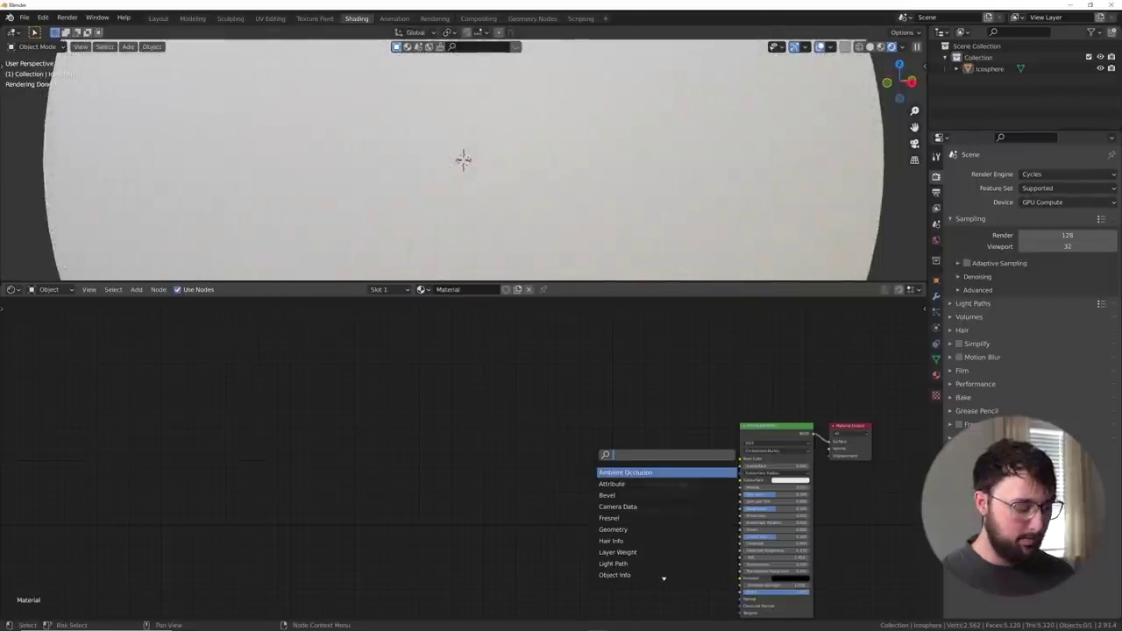
text(vor)
click(605, 474)
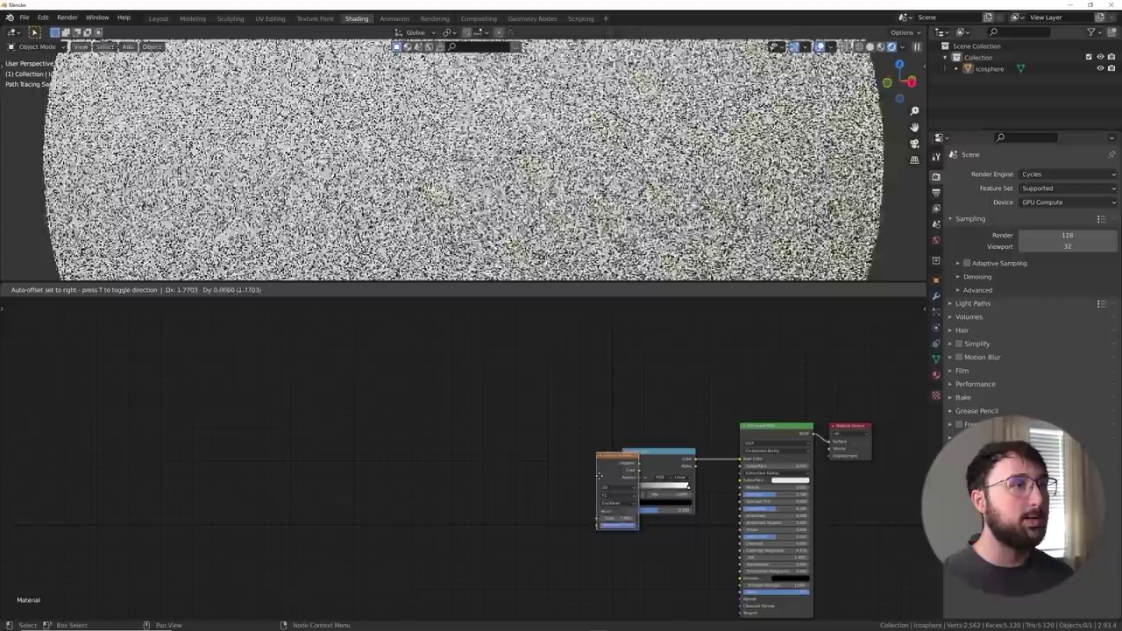
click(555, 493)
scroll(689, 538, up, 10)
middle_drag(694, 544, 558, 492)
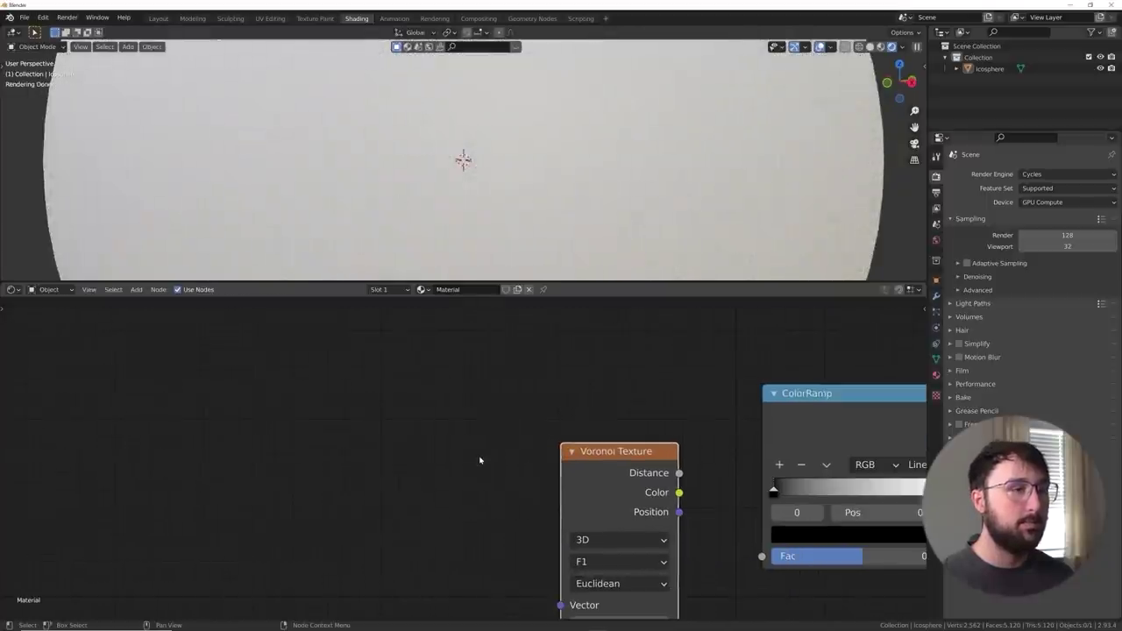
middle_drag(579, 435, 561, 376)
drag(662, 413, 745, 496)
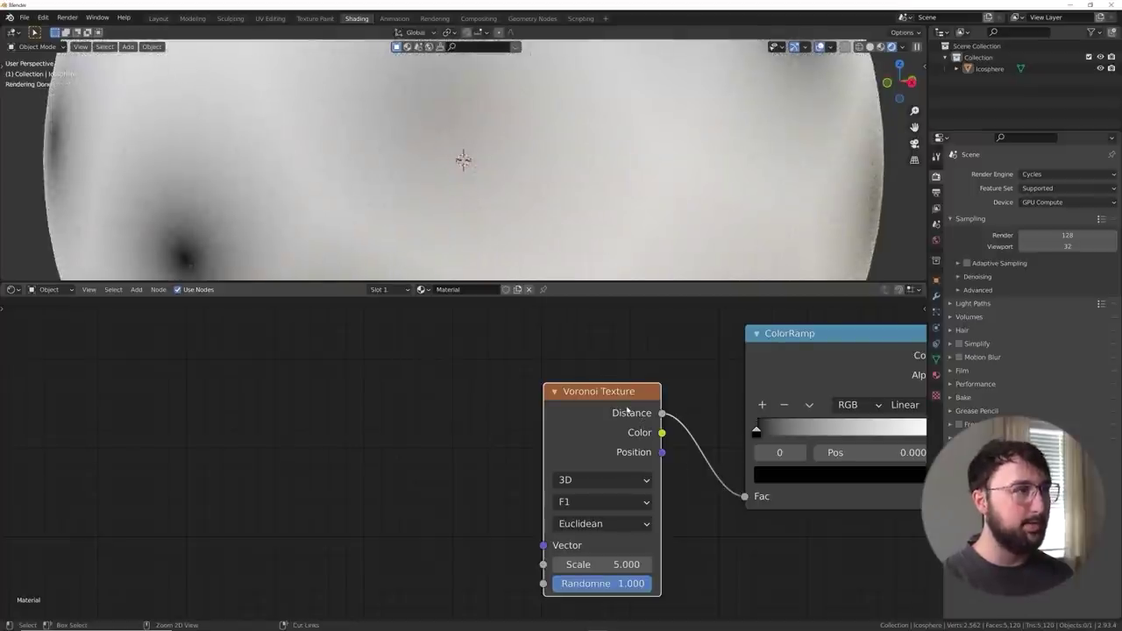
Step: Add Texture Coordinate and Mapping nodes to the Voronoi Texture and drive the mapping with Object coordinates
key(ctrl+t)
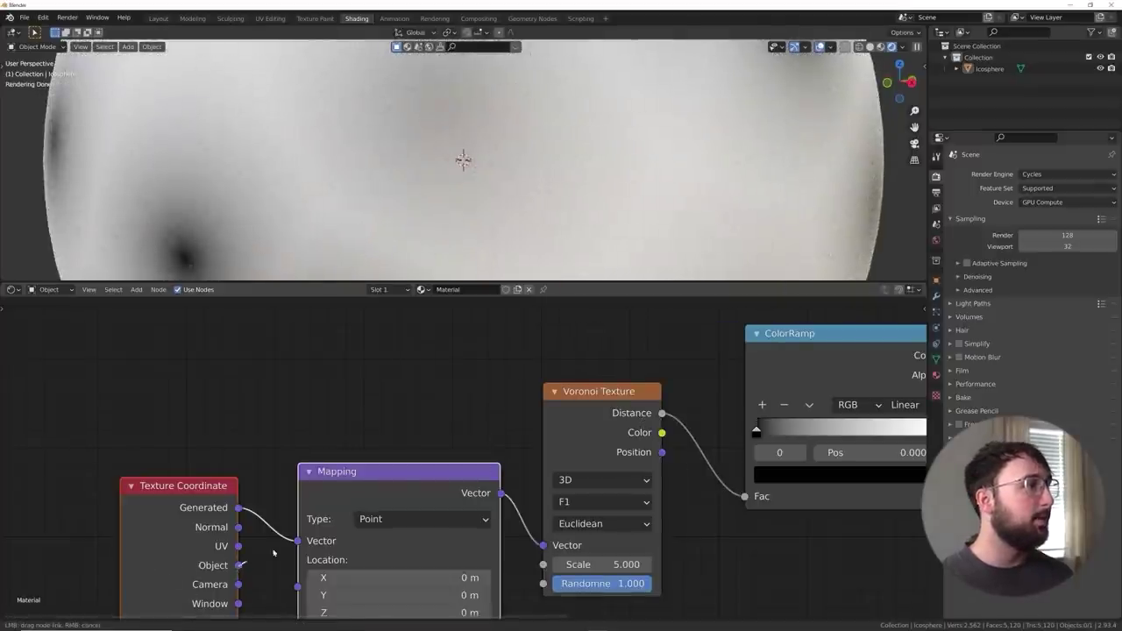
drag(238, 566, 298, 541)
scroll(630, 504, down, 1)
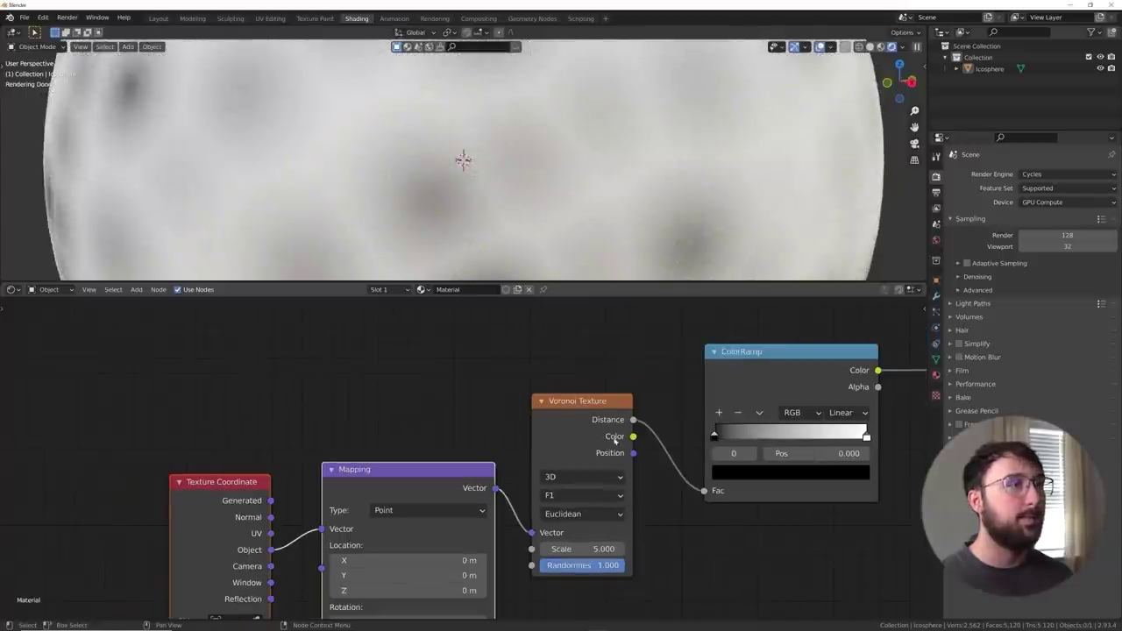
Step: Set the Voronoi Texture's feature to Distance to Edge and check the pattern on the whole sphere
click(583, 495)
click(587, 561)
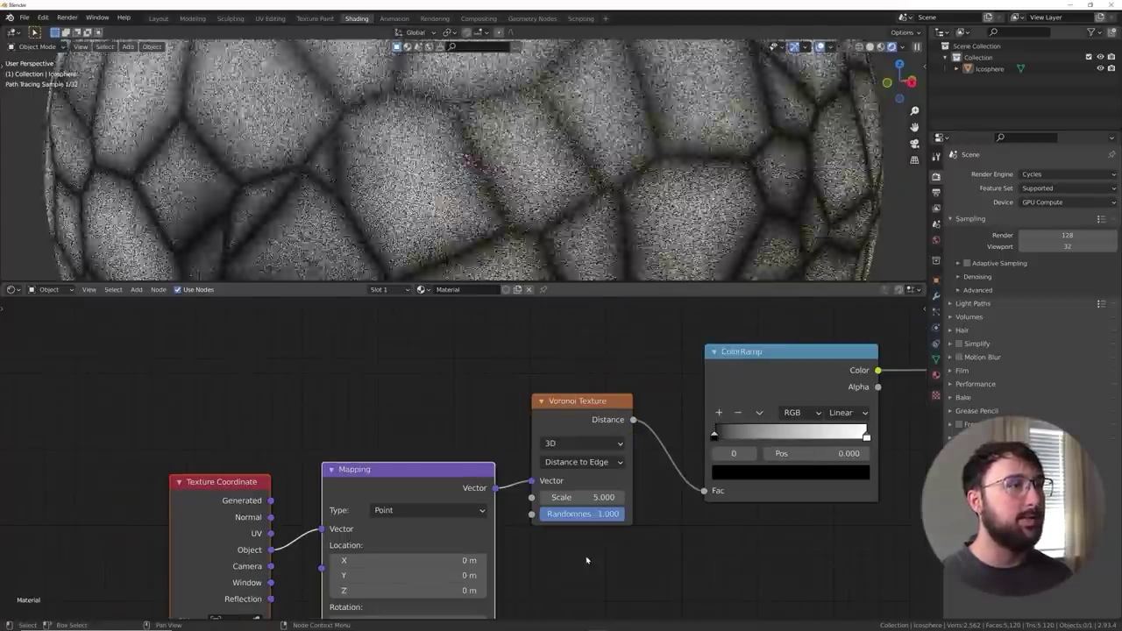
scroll(483, 222, down, 4)
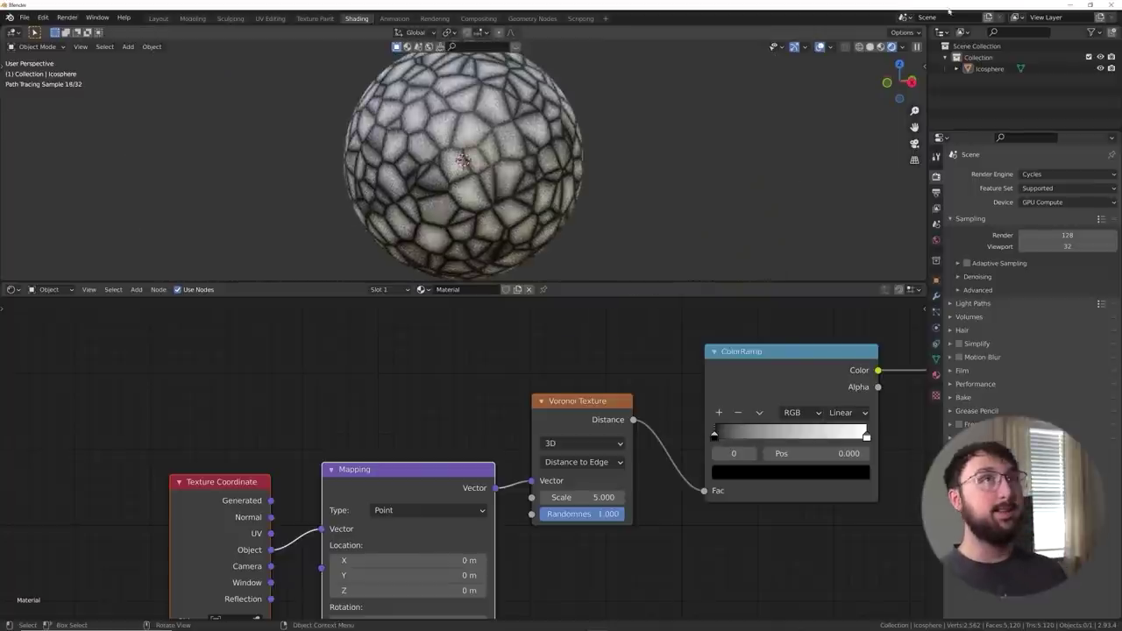
Step: Switch the 3D viewport to Material Preview shading and check the cell pattern on the sphere
click(881, 46)
scroll(517, 221, up, 6)
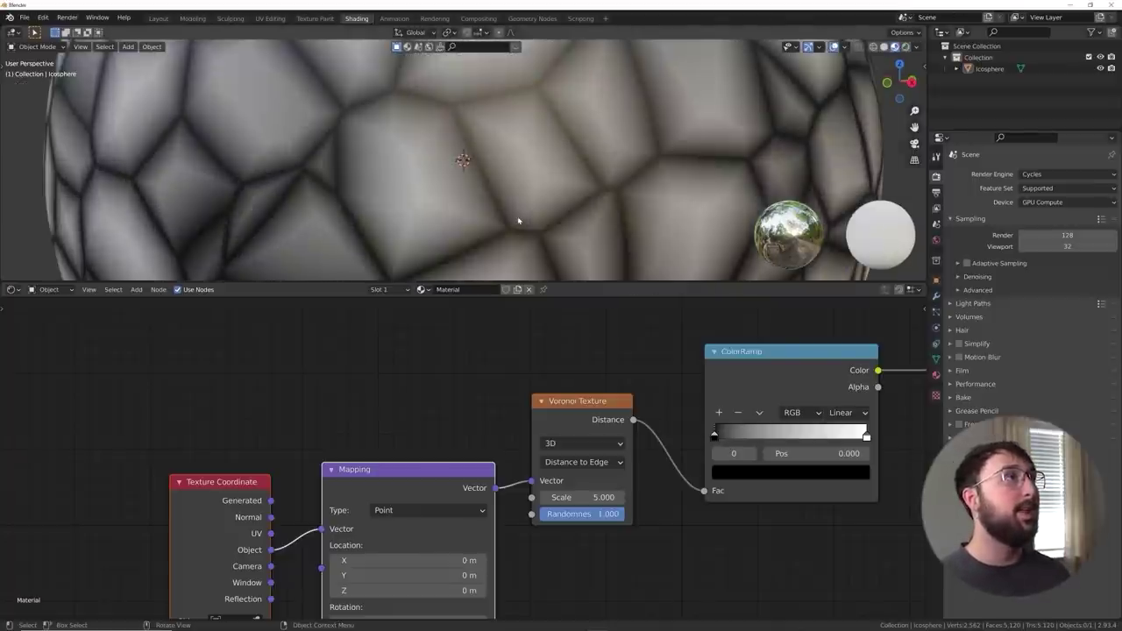
scroll(518, 221, down, 1)
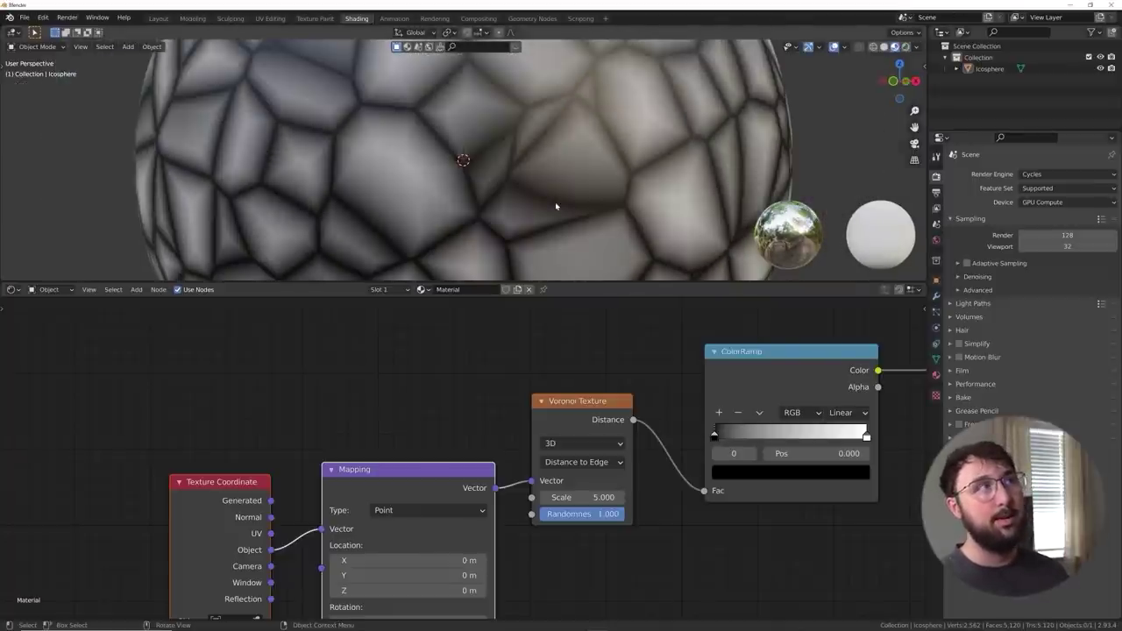
scroll(558, 209, down, 5)
Step: Add a Bump node, connect it to the Principled BSDF's Normal, and feed its Height from the Voronoi Distance
scroll(707, 491, down, 4)
middle_drag(670, 487, 530, 434)
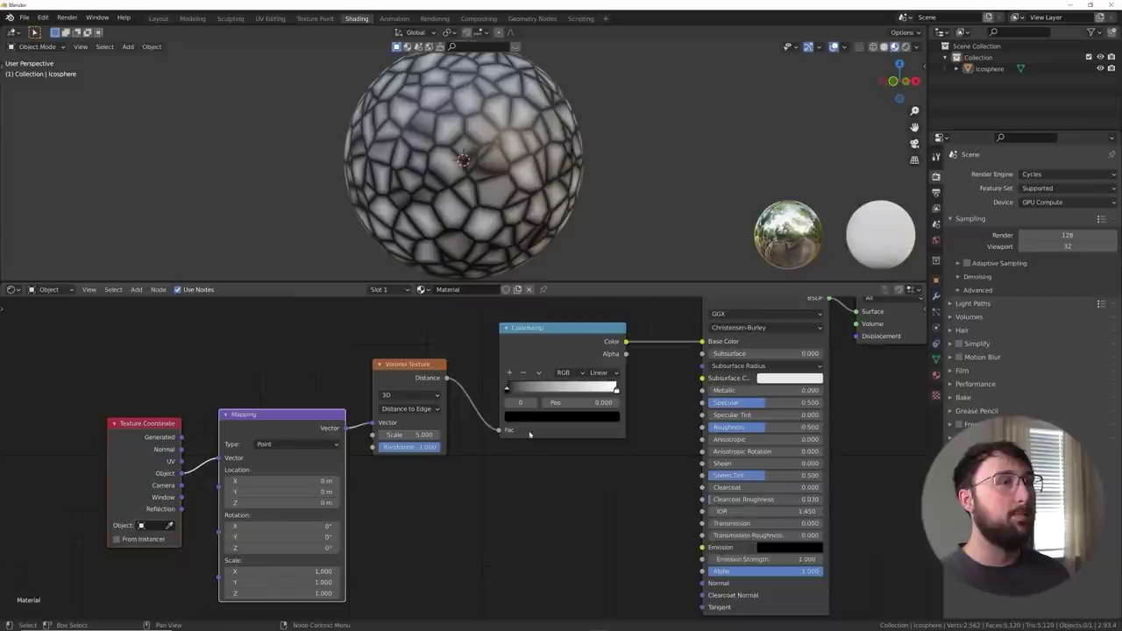
key(shift+a)
text(bum)
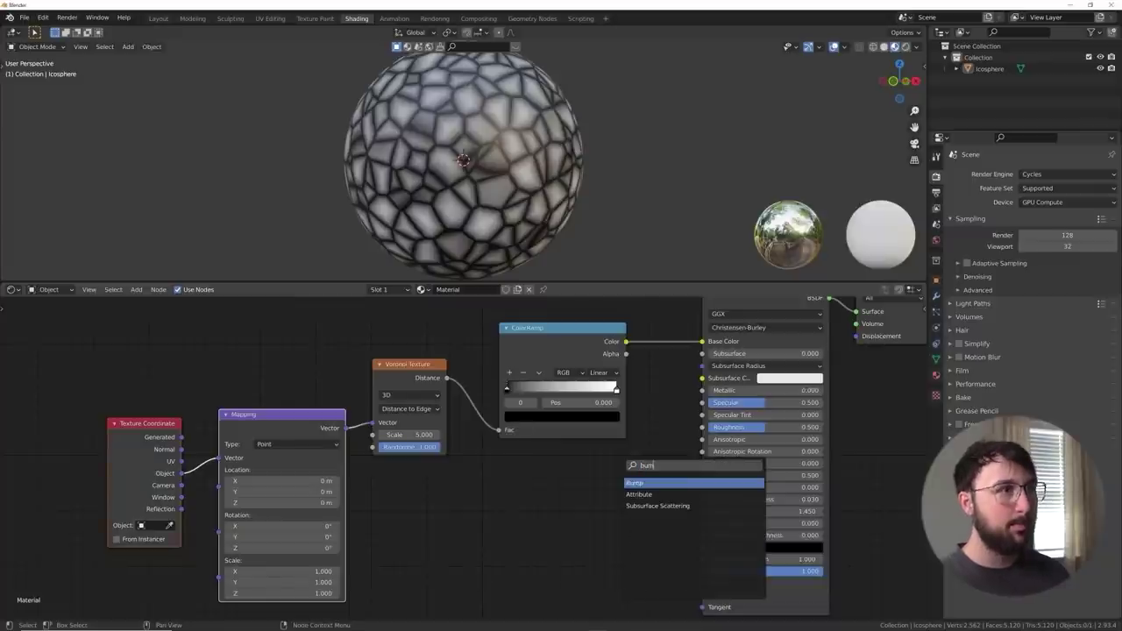
key(Return)
click(632, 552)
drag(656, 538, 704, 583)
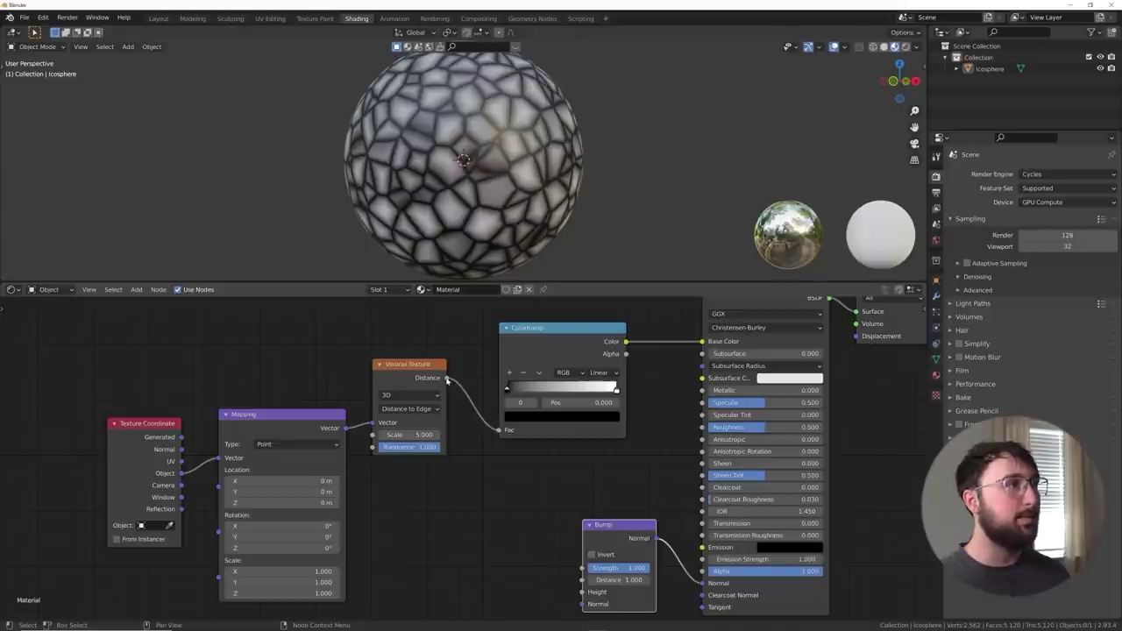
drag(447, 378, 582, 592)
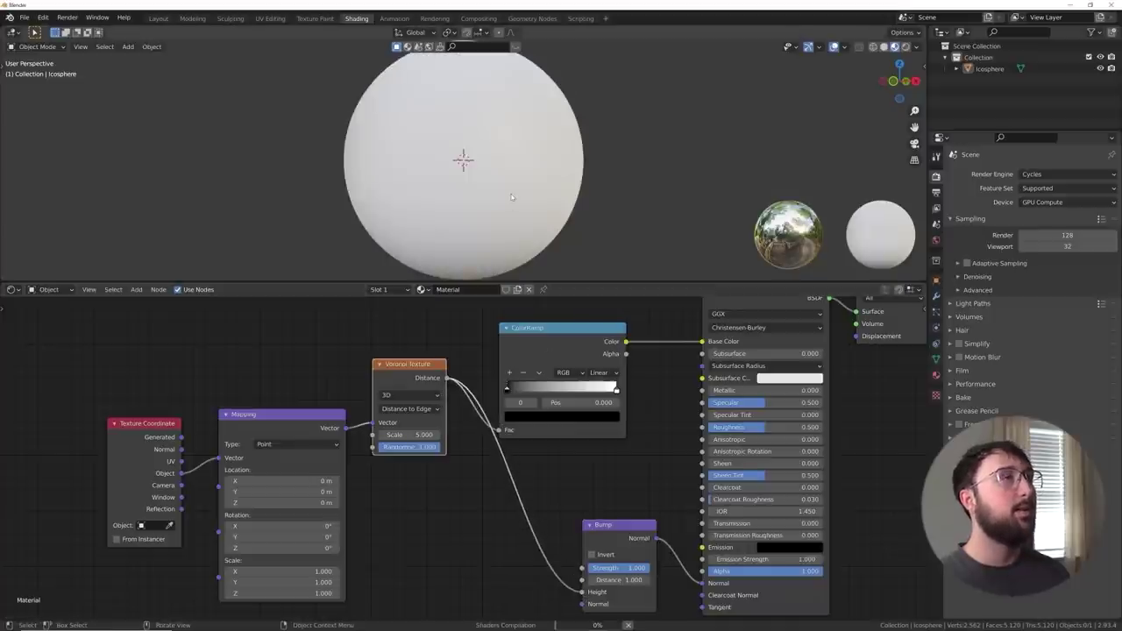
Step: Lower the Bump strength to 0 and inspect the cells up close without the bump effect
scroll(511, 199, up, 6)
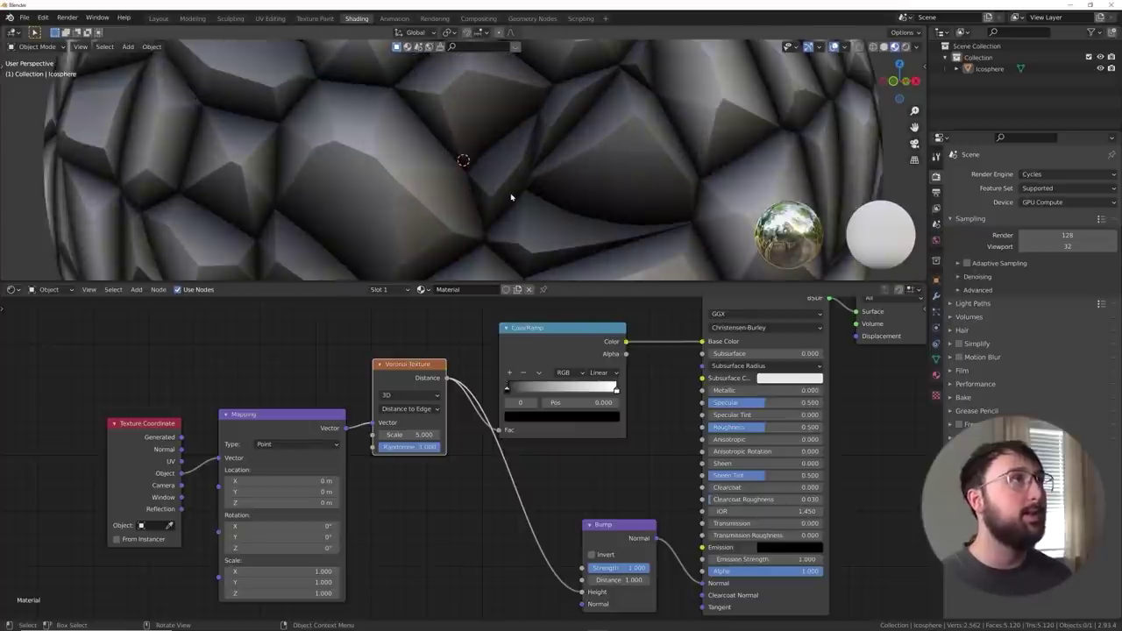
scroll(511, 199, down, 1)
drag(629, 569, 585, 569)
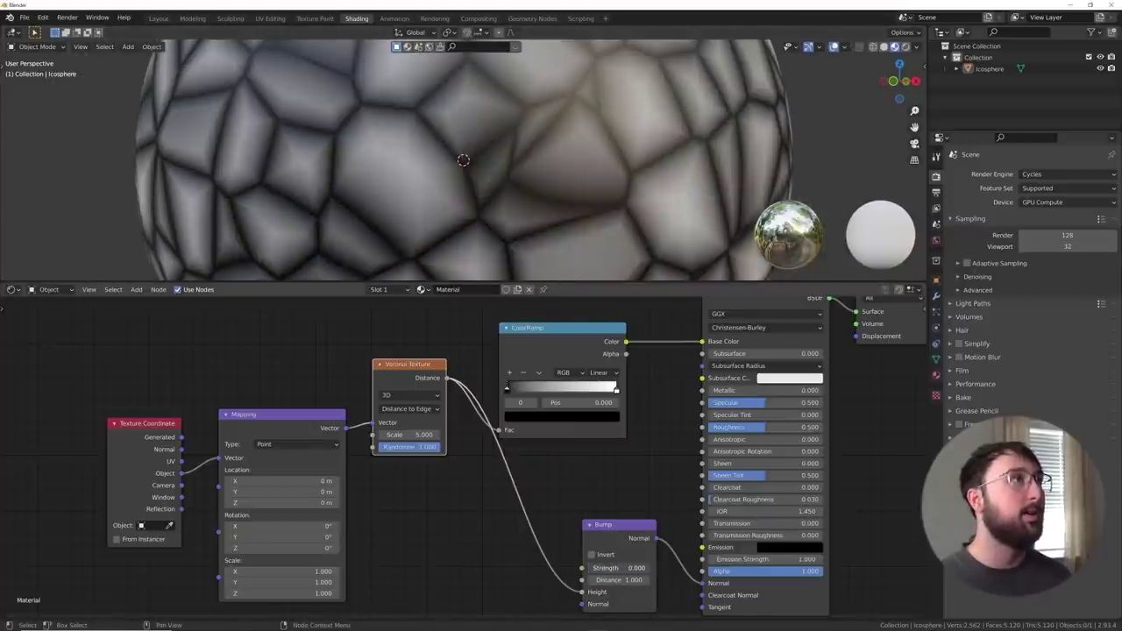
scroll(496, 248, up, 3)
middle_drag(450, 211, 491, 197)
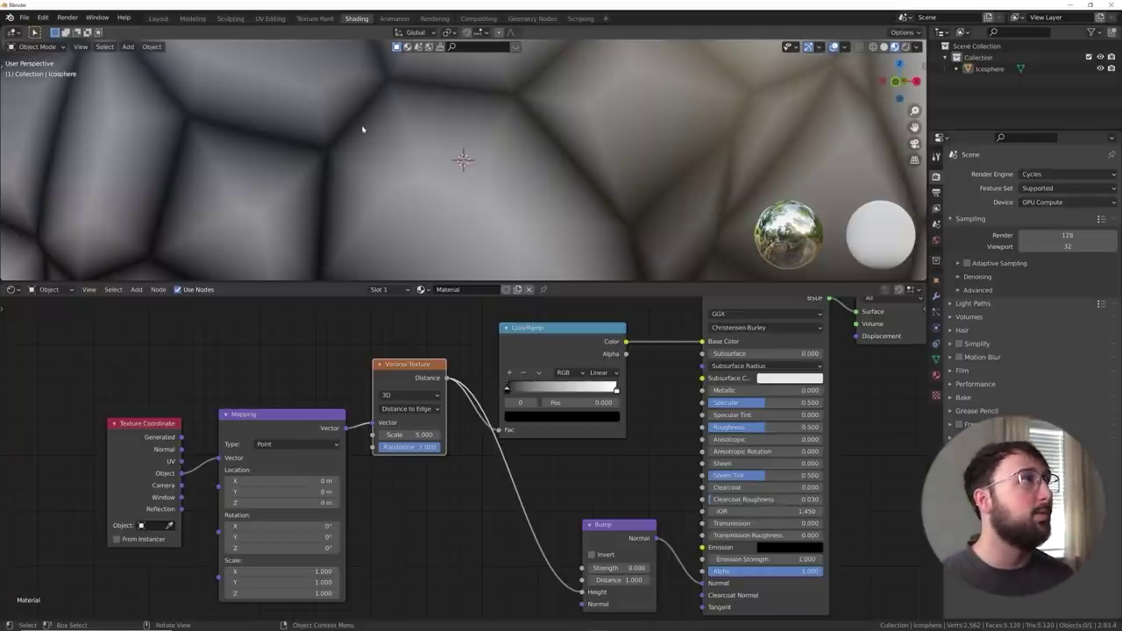
Step: Set the Bump strength to 0.670 and the Voronoi Texture's scale to 32.800
drag(605, 568, 629, 568)
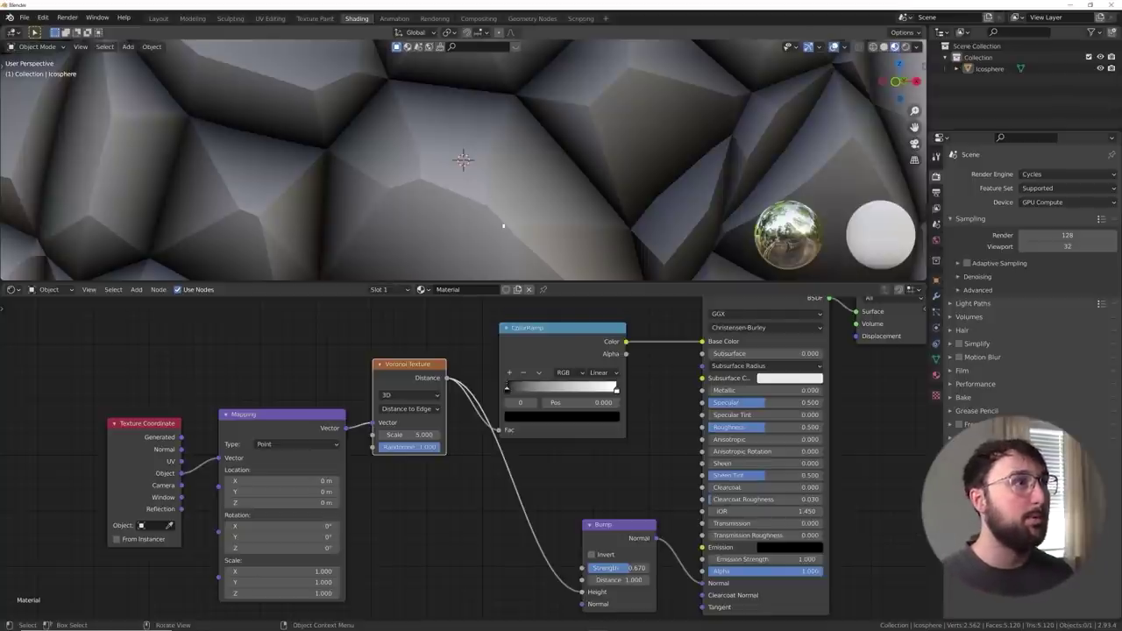
scroll(549, 178, down, 6)
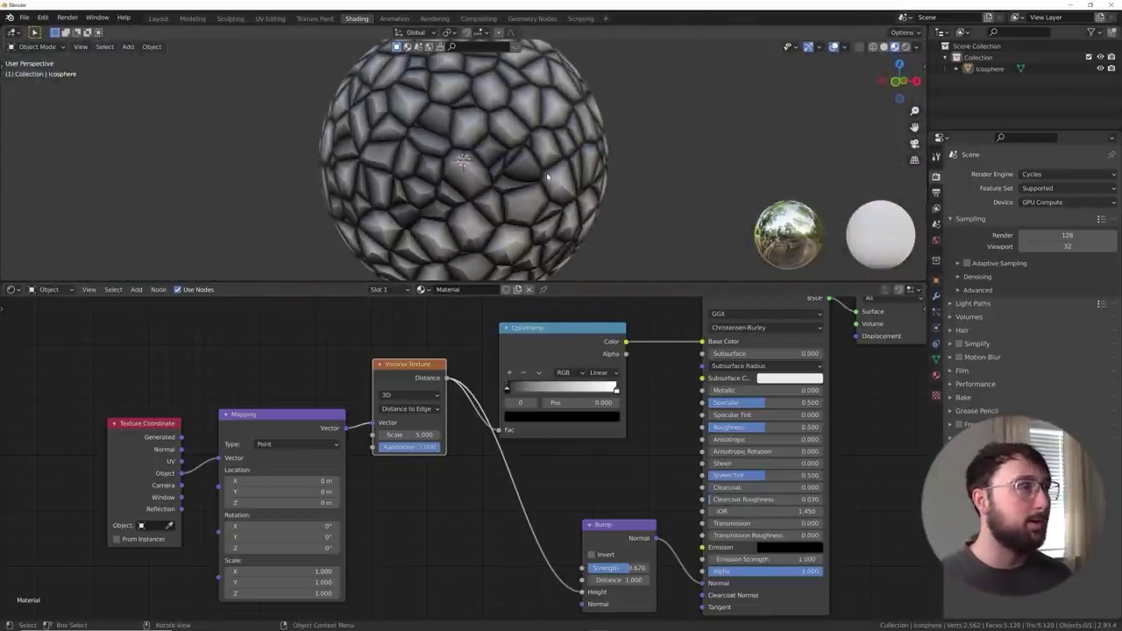
drag(391, 434, 451, 434)
Step: Change the ColorRamp's white end stop to a light green
scroll(646, 371, up, 4)
click(672, 365)
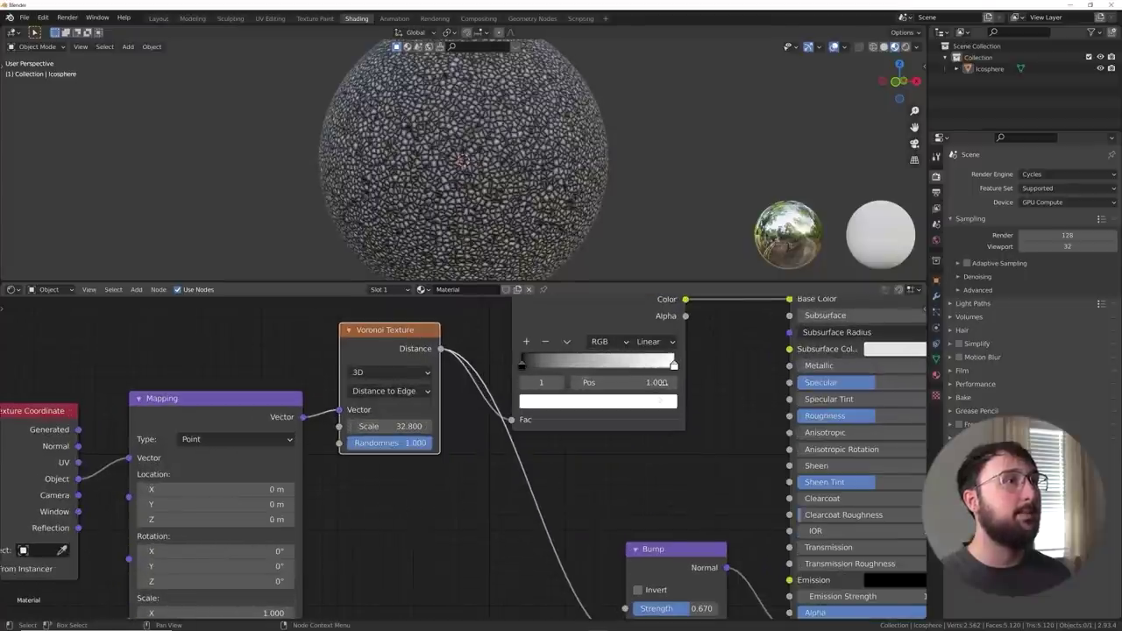
click(654, 403)
drag(562, 286, 558, 238)
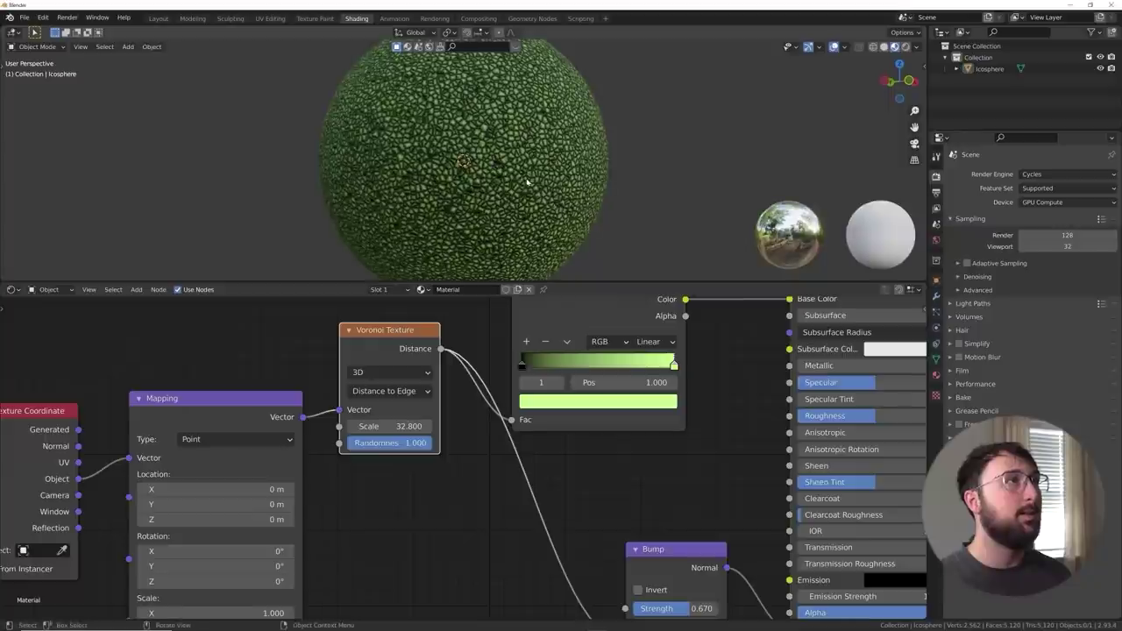
Step: Duplicate the Voronoi Texture node and place the copy below the original
scroll(456, 384, up, 1)
scroll(457, 385, up, 2)
middle_drag(497, 395, 550, 403)
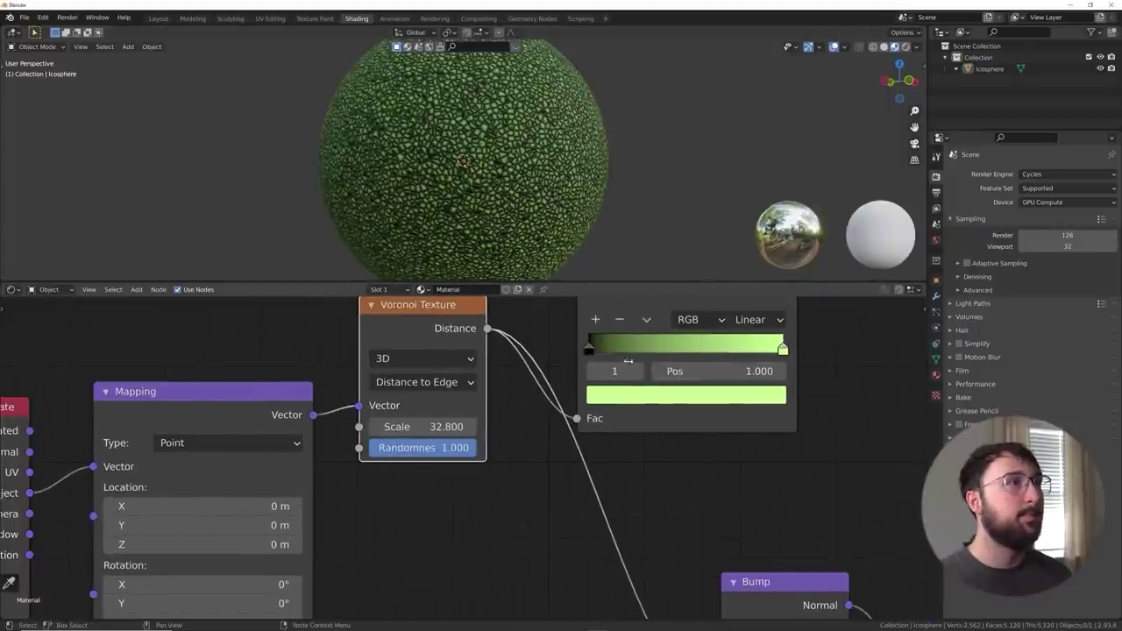
middle_drag(739, 498, 755, 451)
scroll(719, 450, down, 2)
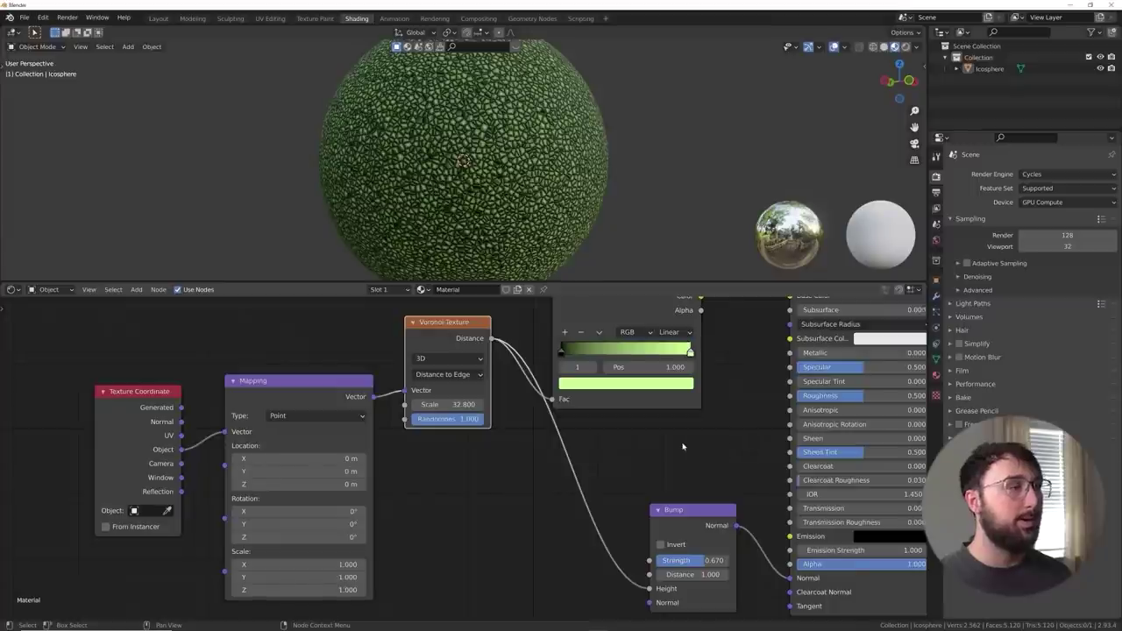
scroll(449, 366, down, 1)
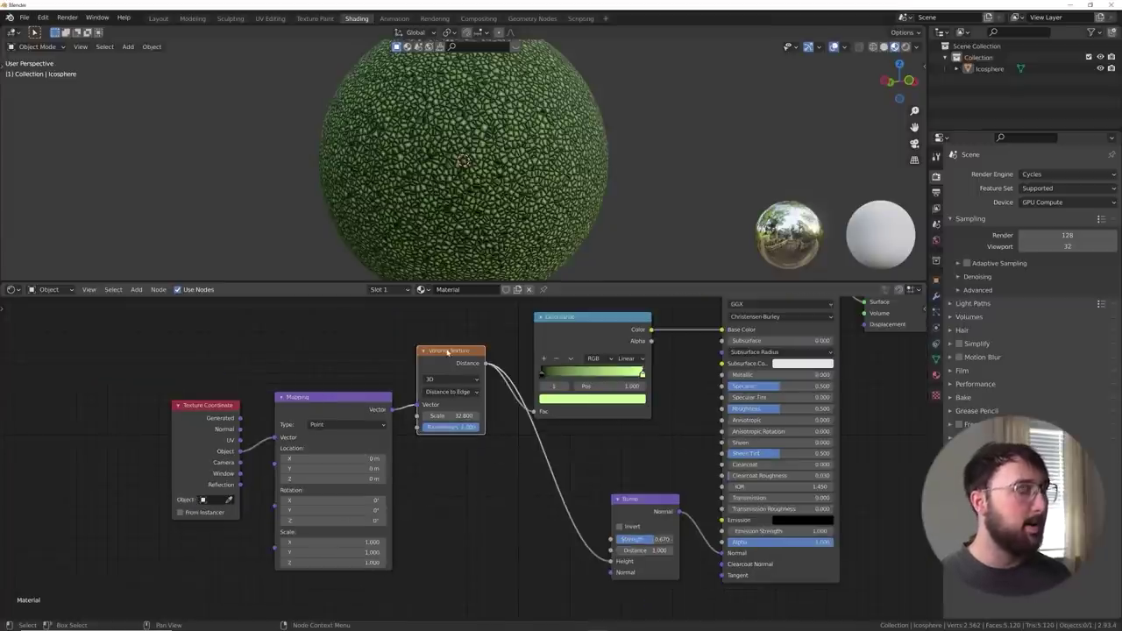
key(shift+d)
click(449, 463)
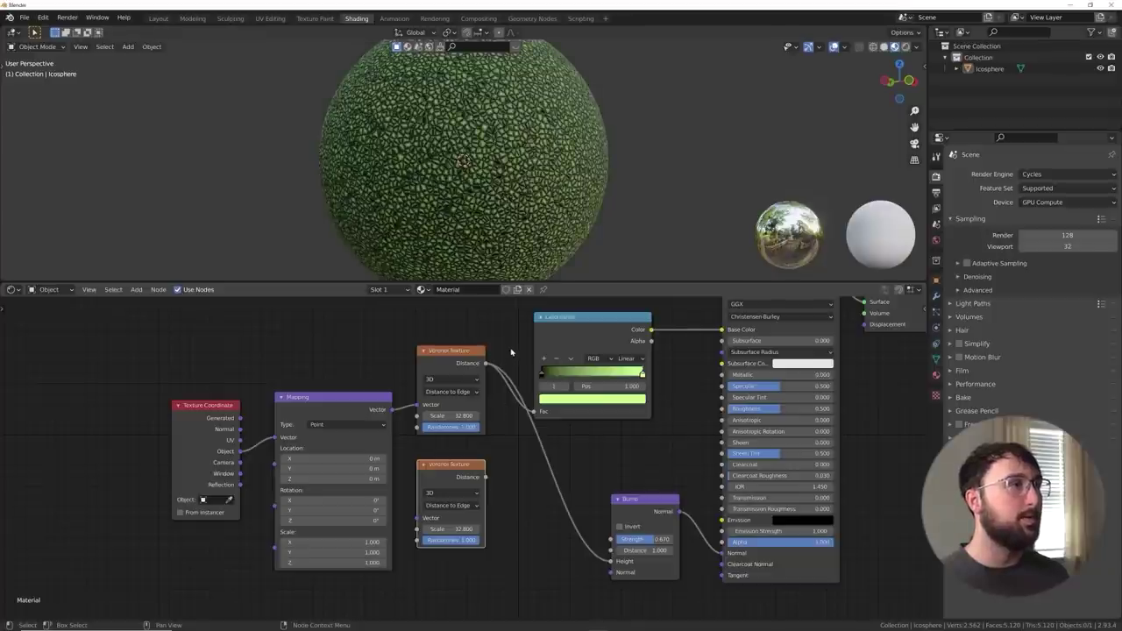
Step: Join the Voronoi's two output links with a reroute and move the texture and mapping nodes away to make room
shift+right_drag(511, 353, 496, 438)
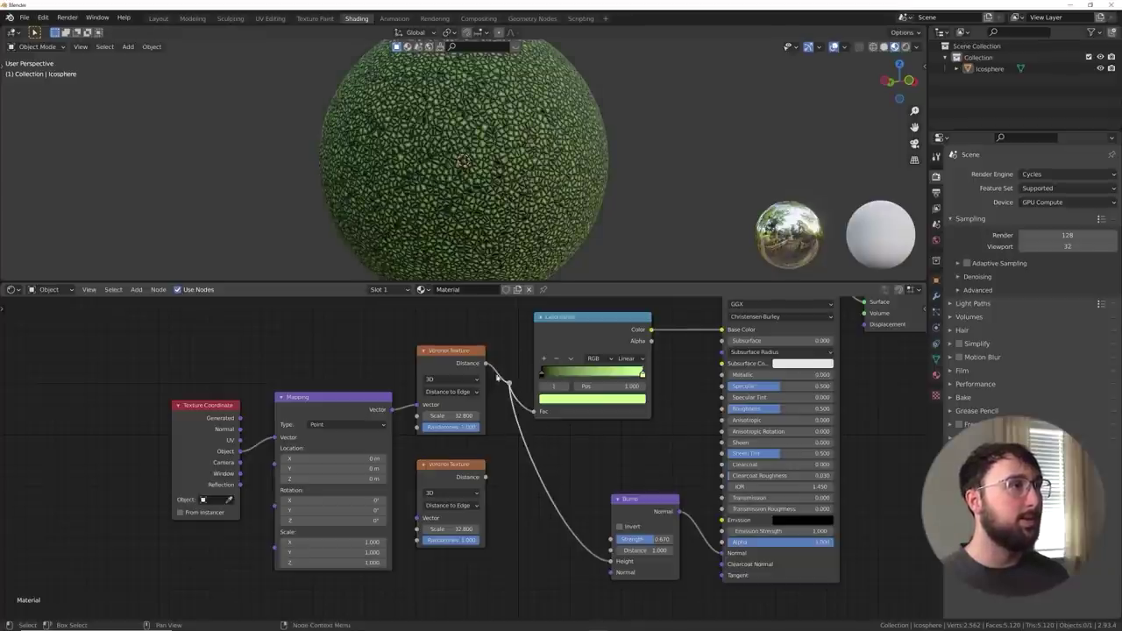
drag(487, 325, 162, 444)
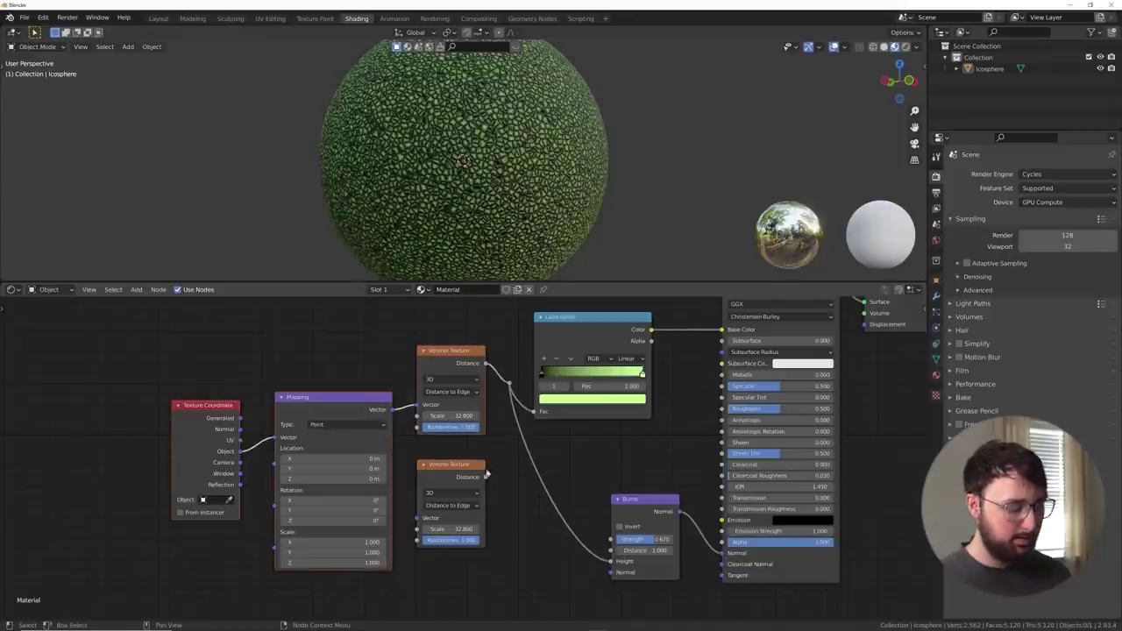
key(g)
click(383, 484)
drag(460, 467, 340, 470)
Step: Insert a MixRGB node between the original Voronoi and the reroute, and connect the duplicate Voronoi's Distance to Color2
scroll(476, 464, up, 2)
key(shift+a)
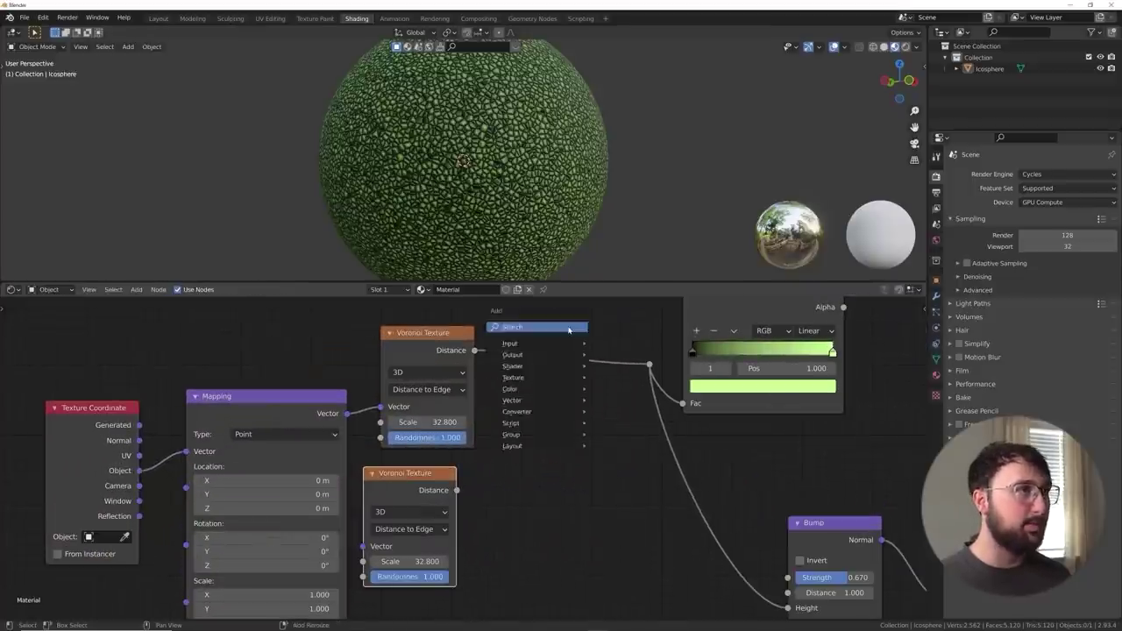
text(mix)
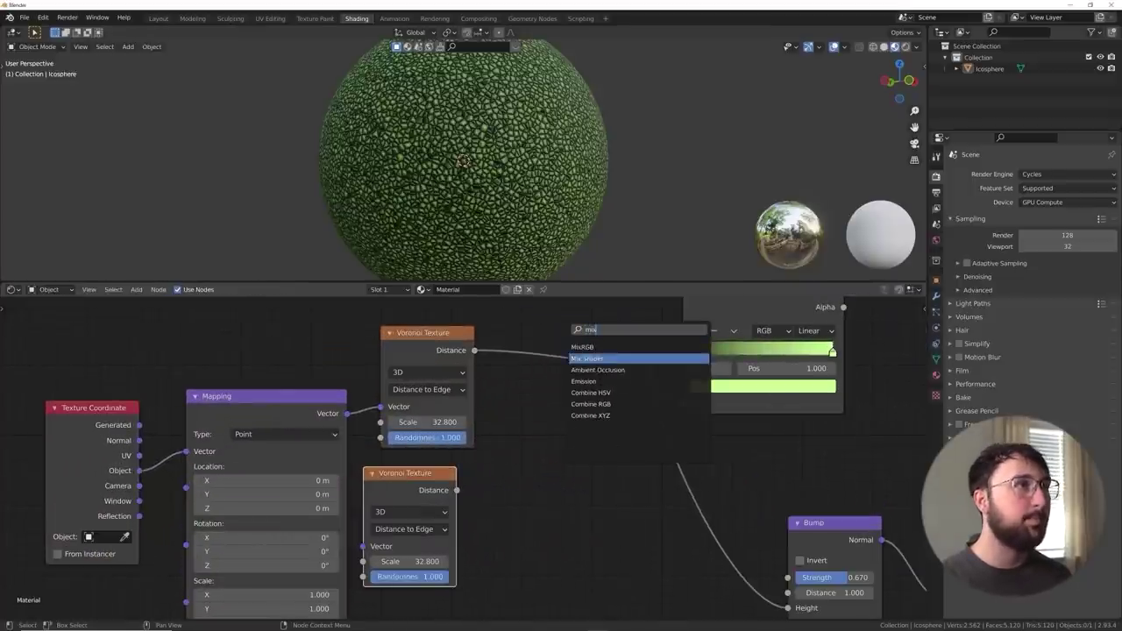
key(Return)
click(538, 424)
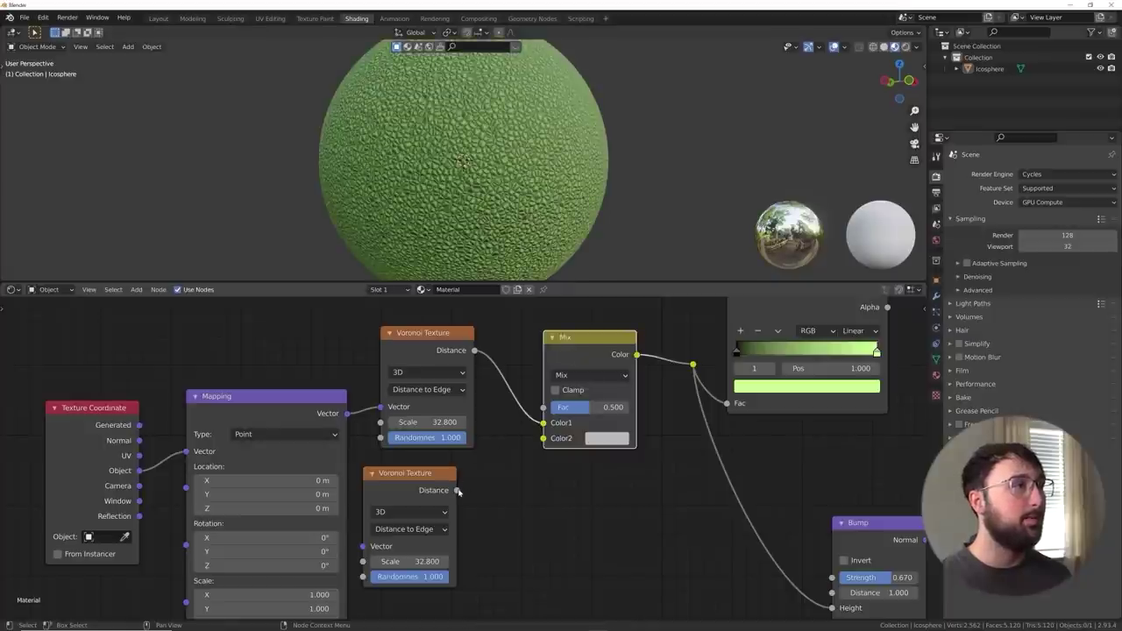
drag(457, 490, 543, 439)
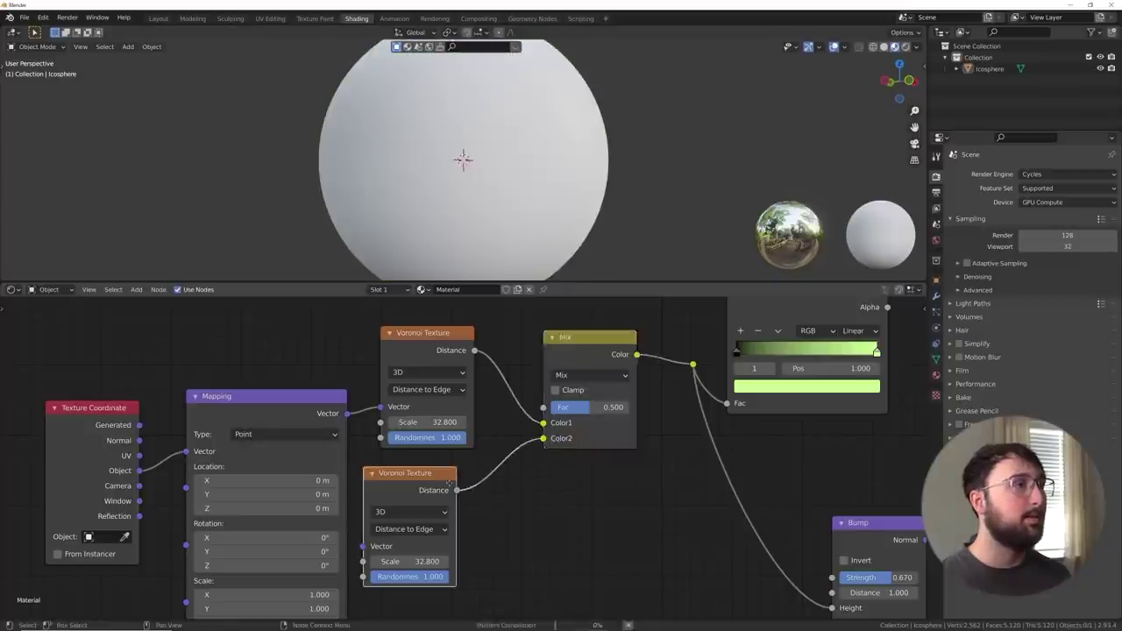
drag(449, 483, 479, 471)
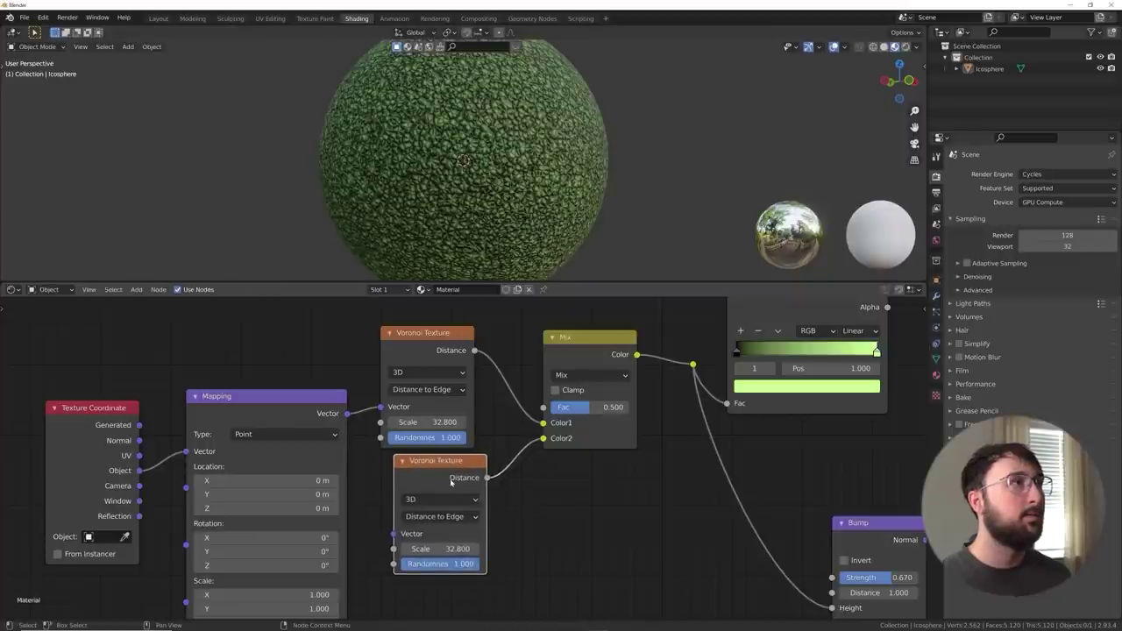
Step: Set the Mix Fac to 1, connect Mapping's Vector to the lower Voronoi Texture, and set that texture's Scale to 67.6
drag(591, 407, 631, 407)
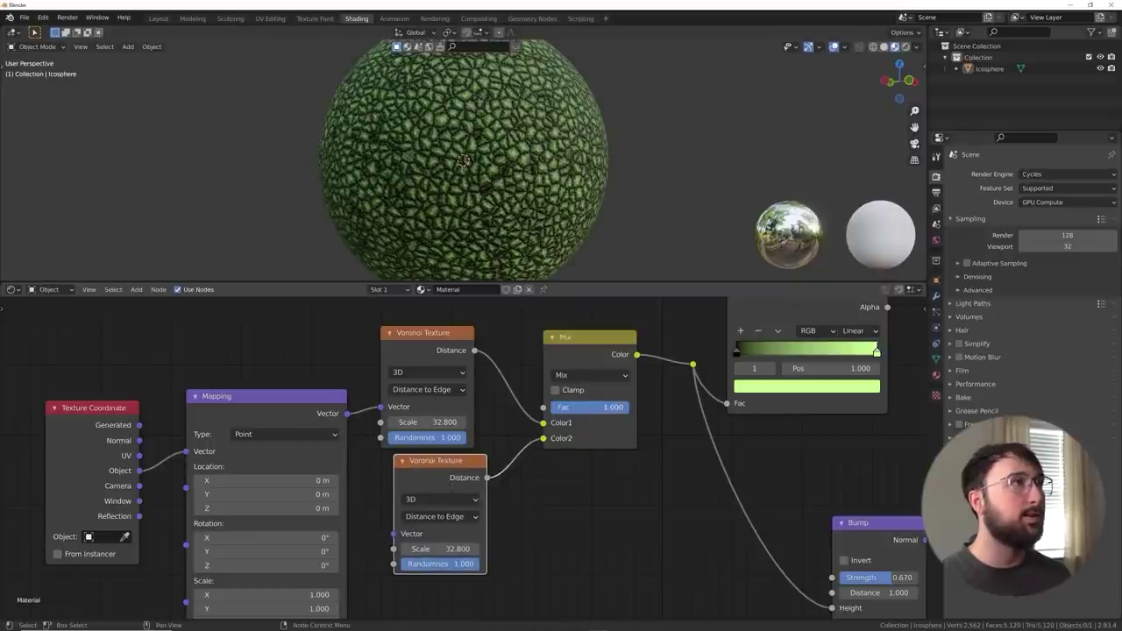
drag(457, 549, 491, 549)
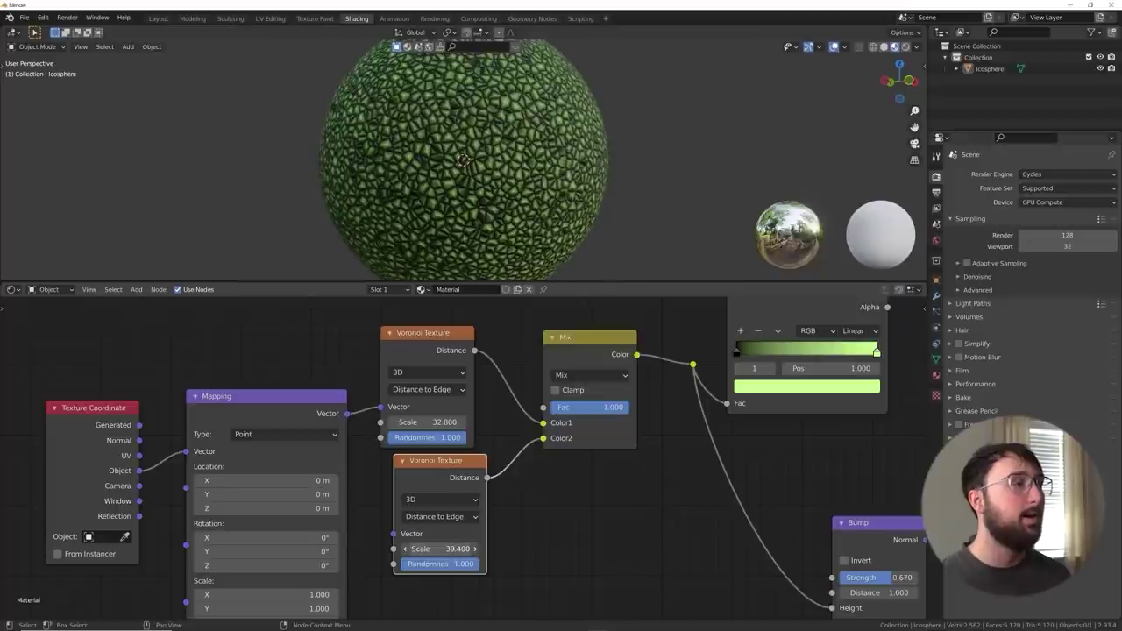
drag(426, 470, 401, 467)
drag(348, 413, 369, 531)
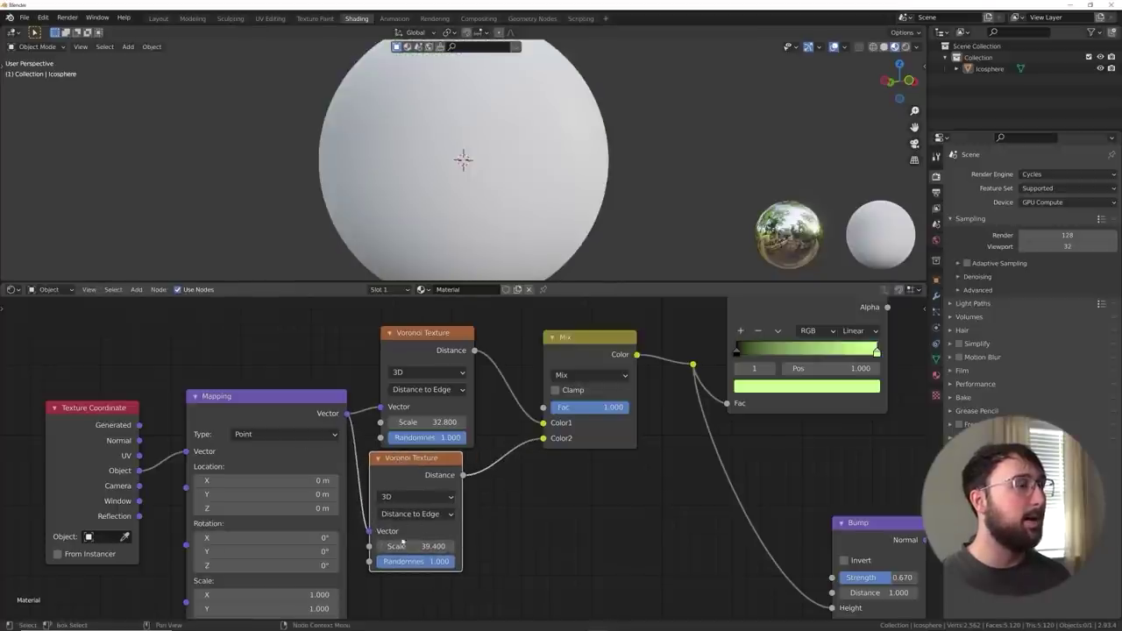
drag(403, 546, 456, 546)
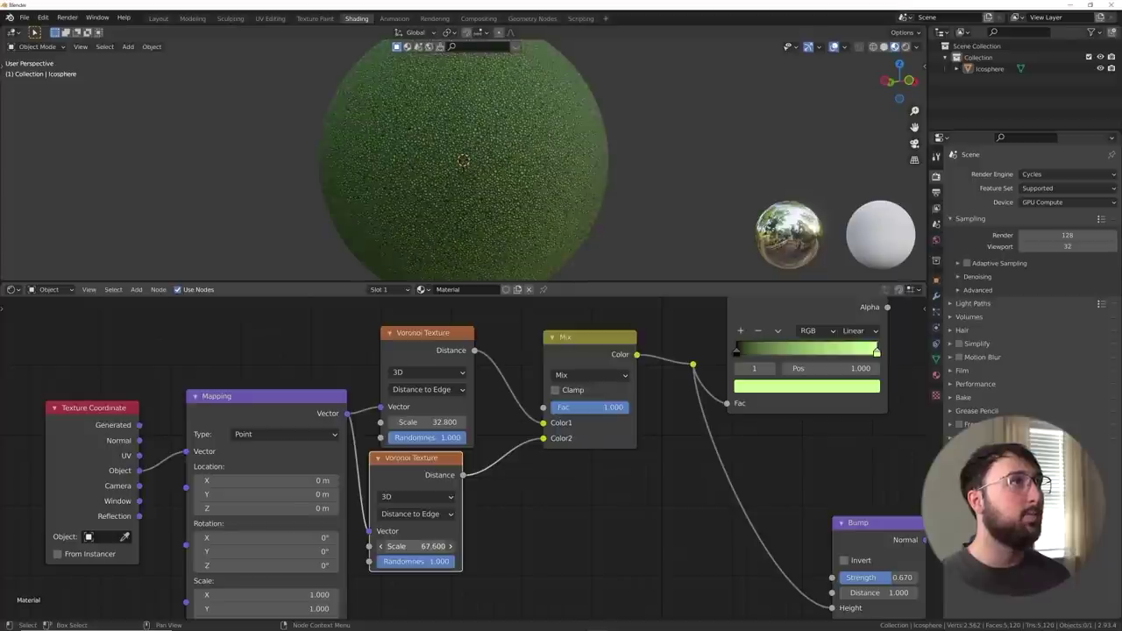
Step: Set the Mix Fac to 0 and the upper Voronoi Texture's Scale to 28.4
drag(618, 407, 561, 407)
drag(412, 422, 393, 422)
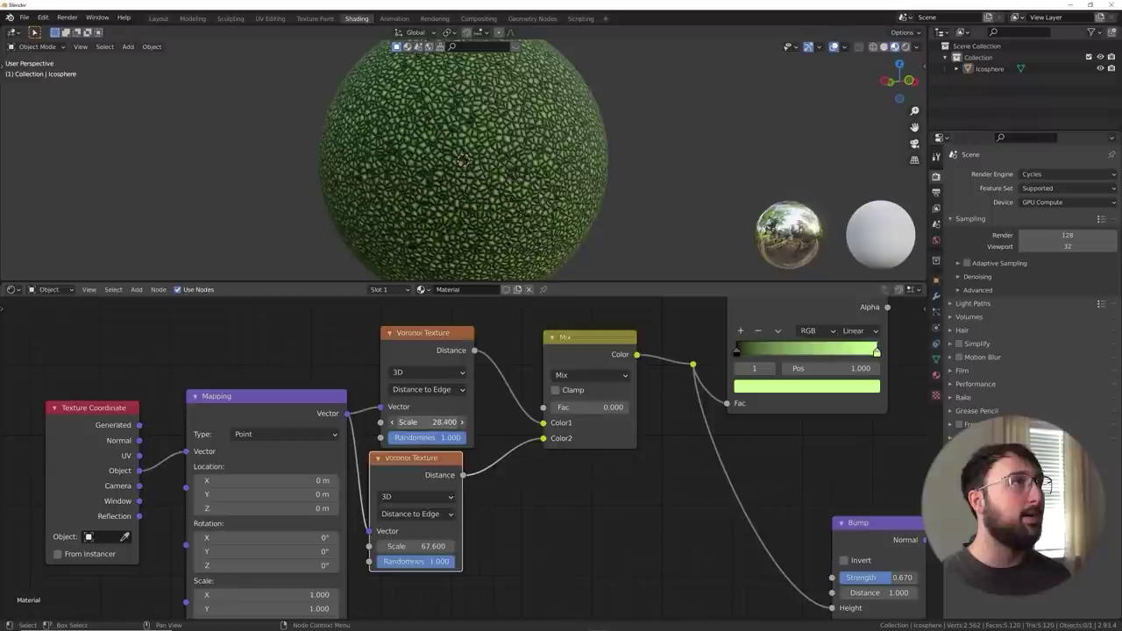
scroll(505, 149, up, 2)
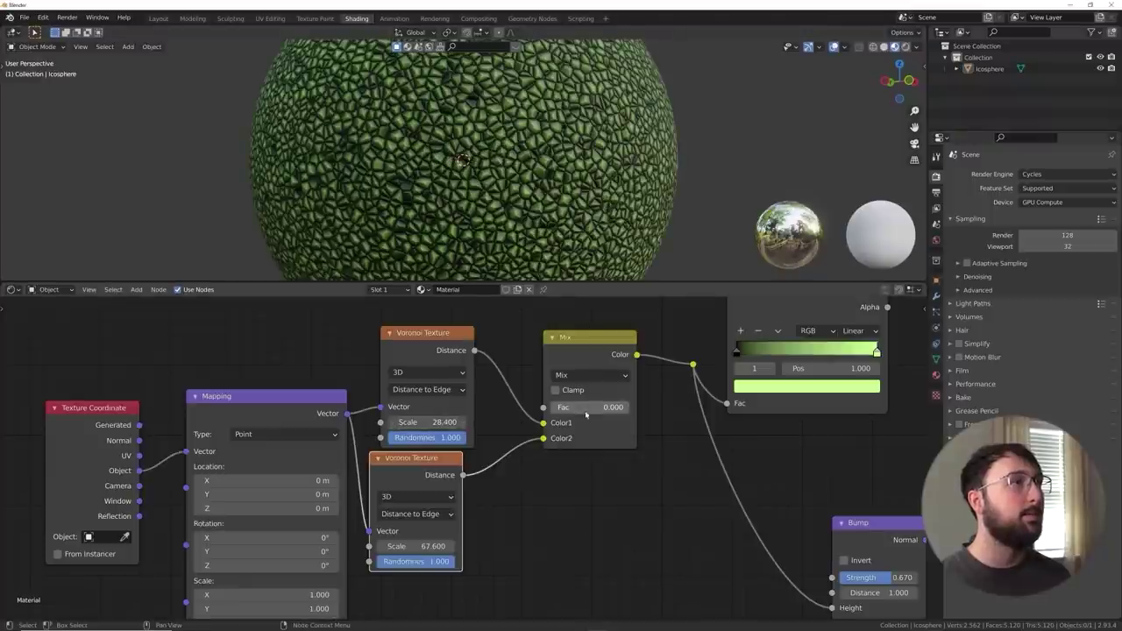
drag(586, 411, 552, 409)
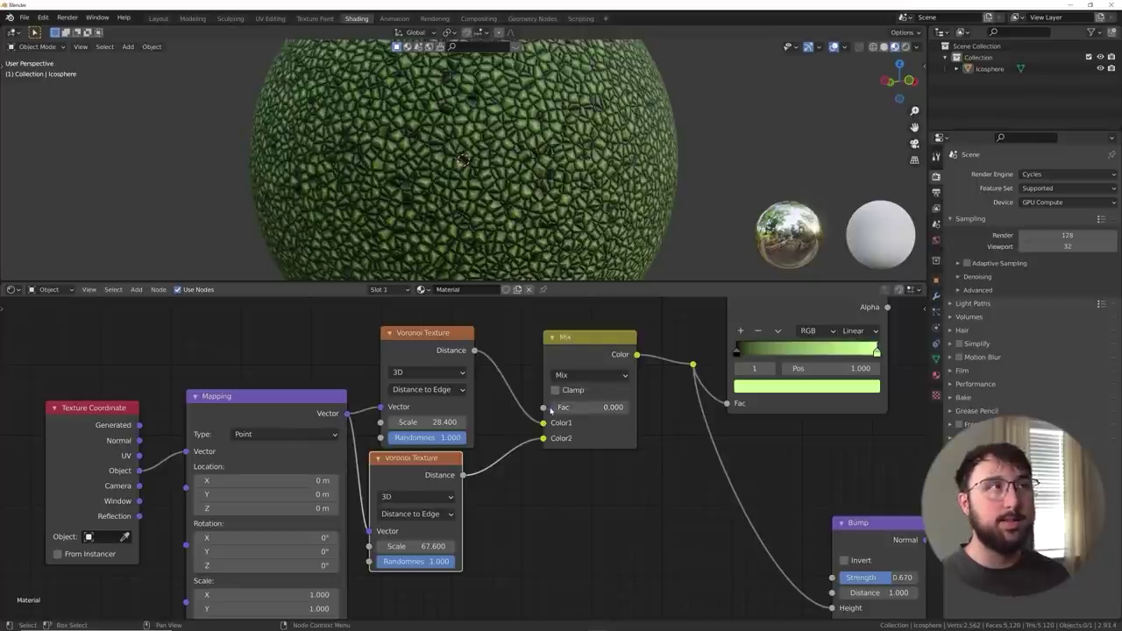
scroll(500, 179, up, 1)
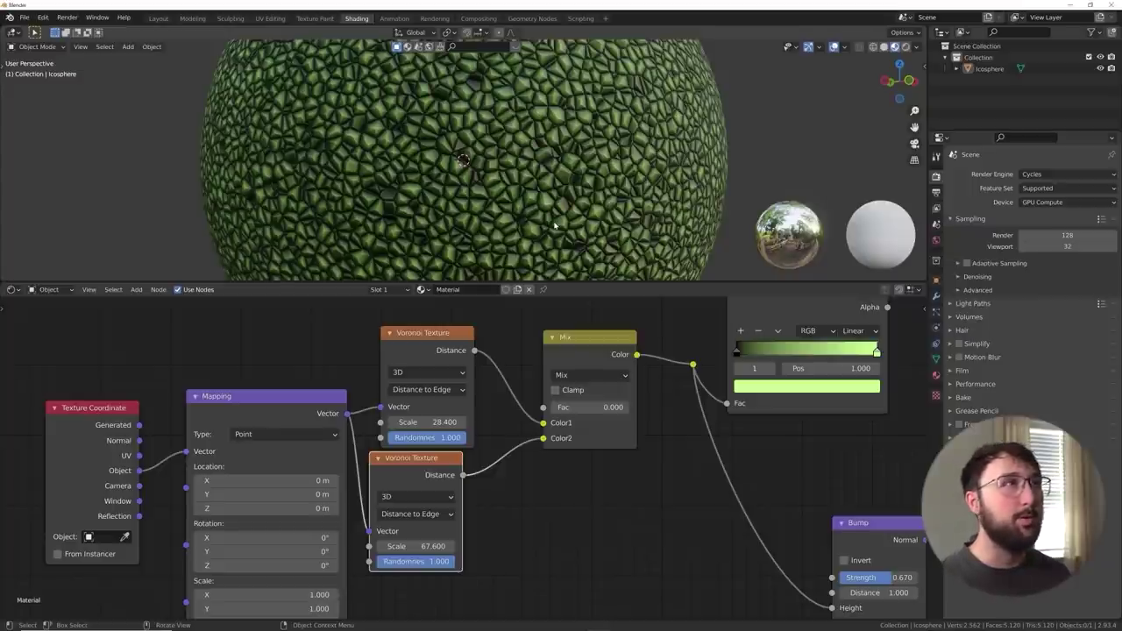
scroll(554, 227, up, 2)
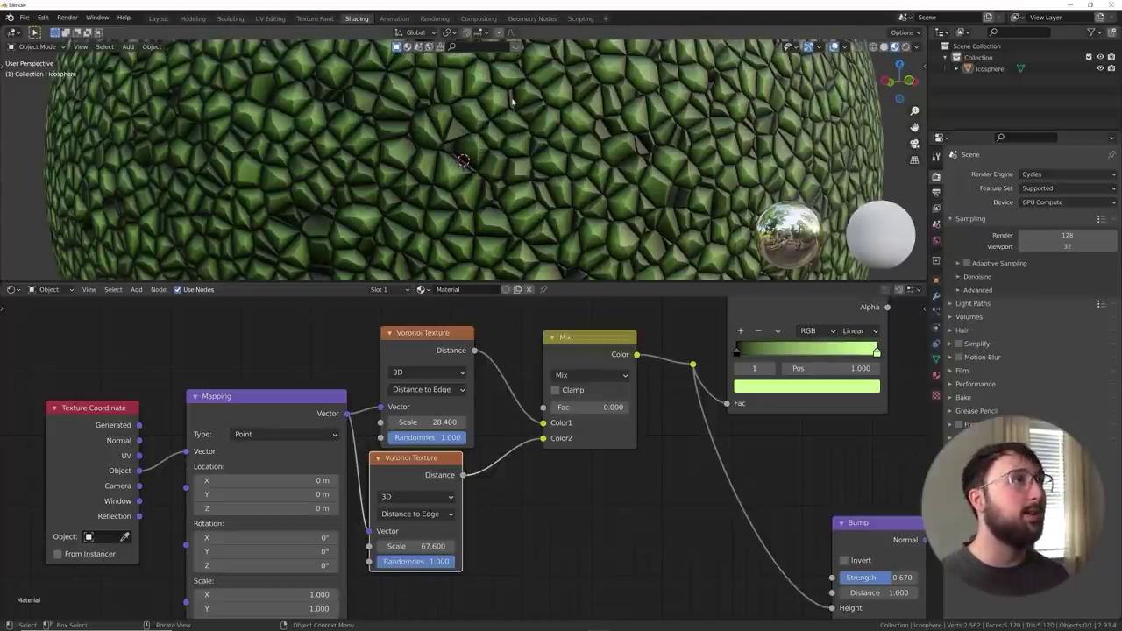
scroll(519, 179, down, 5)
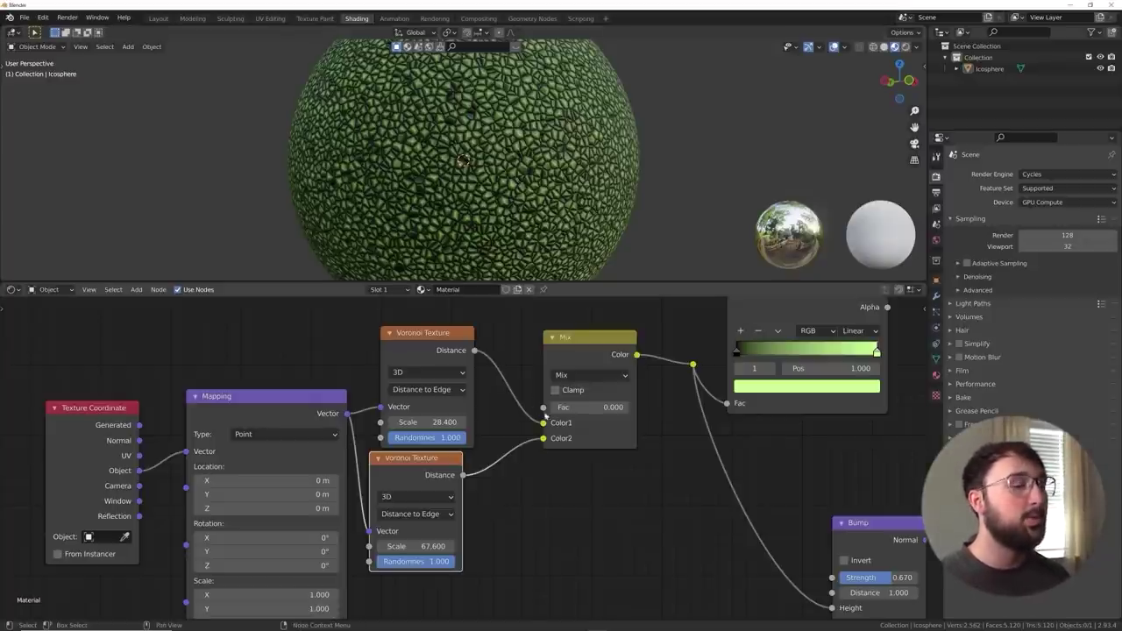
Step: Try the Lighten blending mode on the Mix node and return it to Mix
middle_drag(576, 396, 566, 488)
click(574, 467)
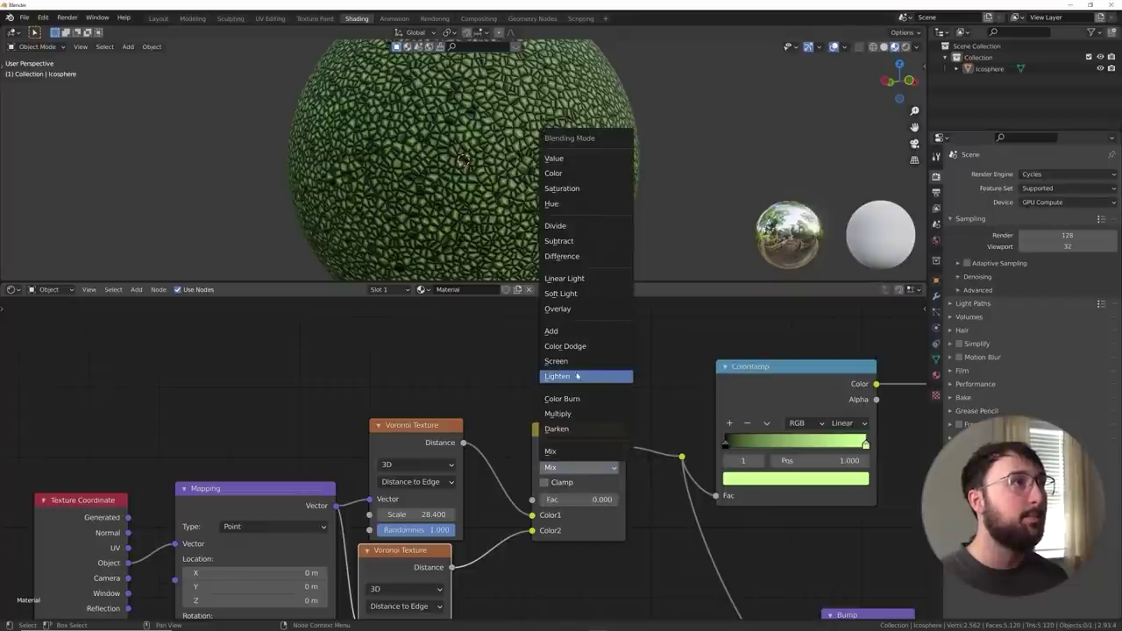
click(577, 375)
click(563, 467)
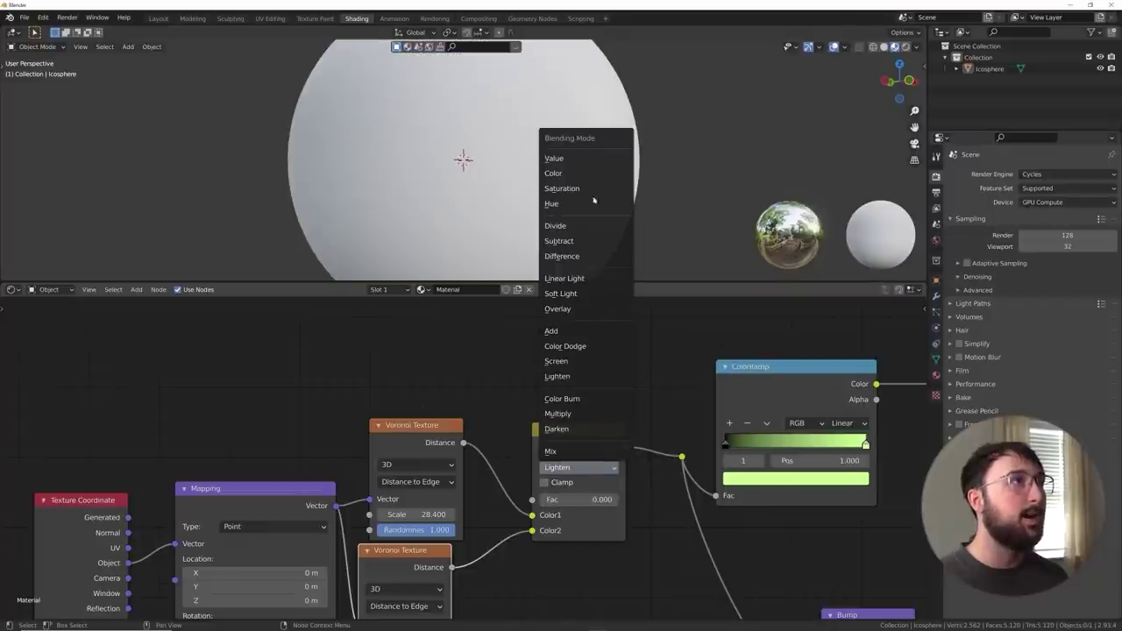
click(578, 450)
Step: Move the Mix node up, above the level of the two Voronoi Texture nodes
middle_drag(581, 408, 574, 436)
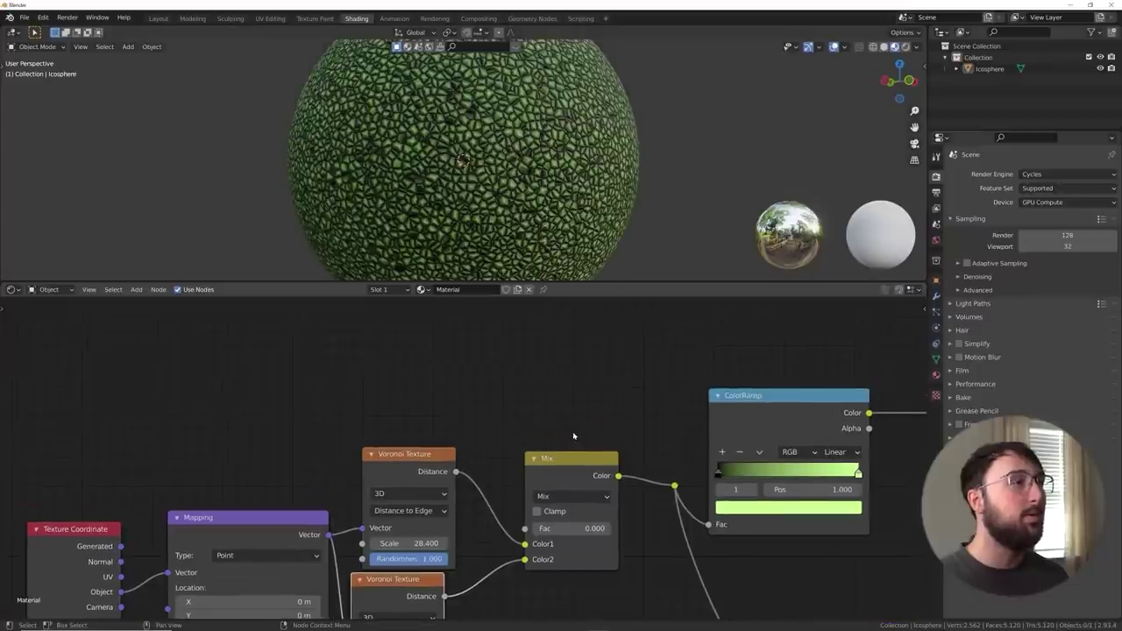
drag(582, 459, 589, 323)
scroll(512, 175, up, 2)
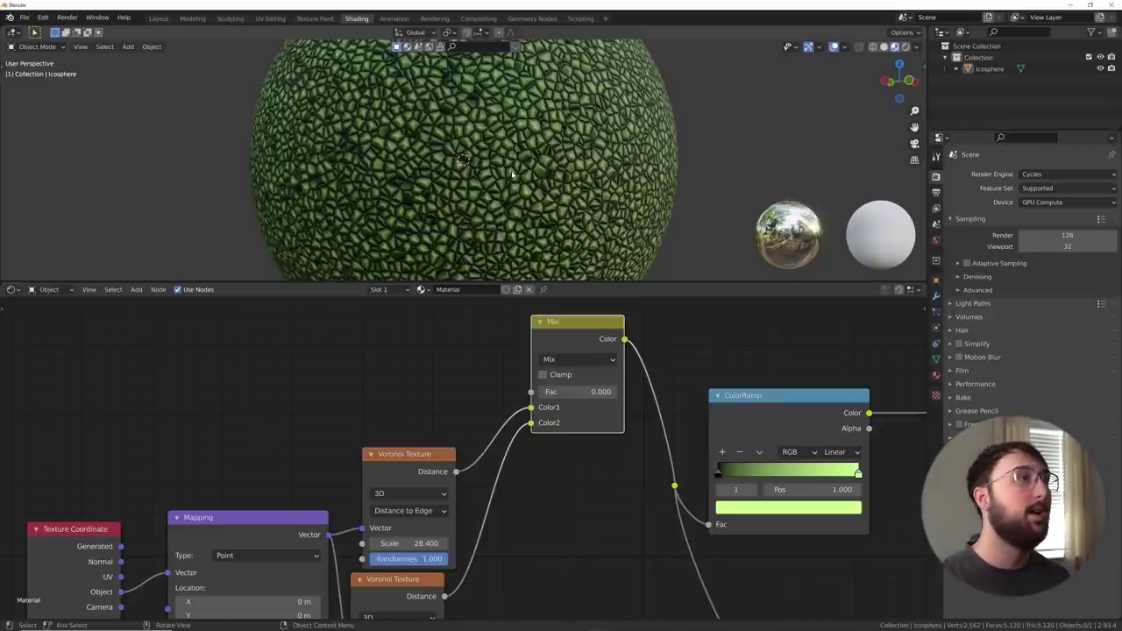
scroll(564, 333, down, 2)
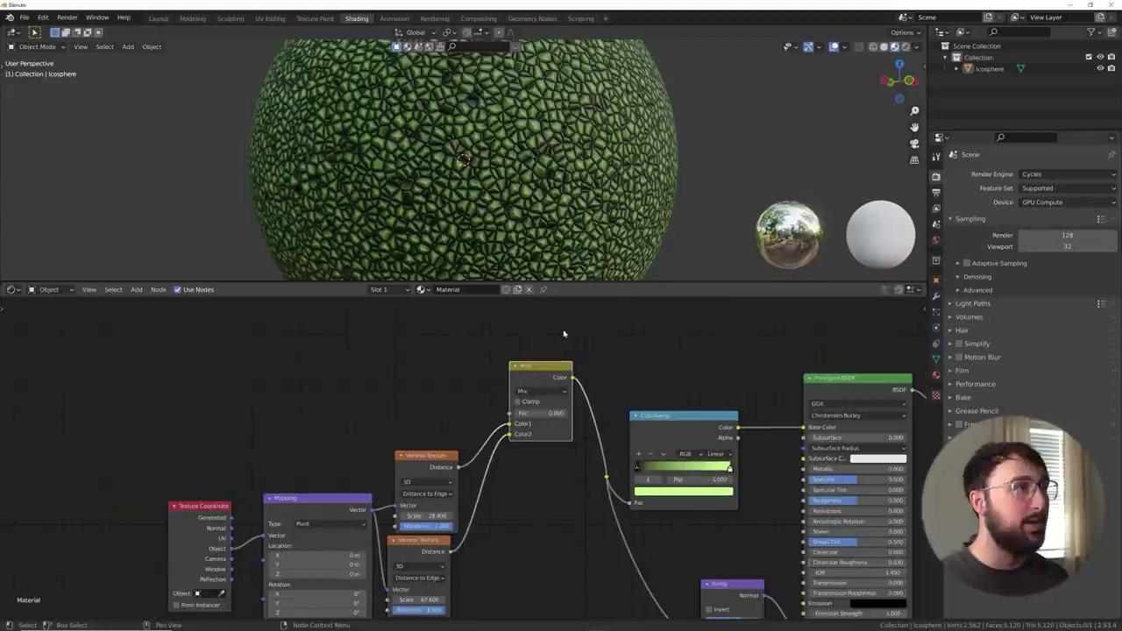
Step: Add a Noise Texture node above the Voronoi Texture nodes and connect Mapping's Vector output to it
key(shift+a)
click(445, 345)
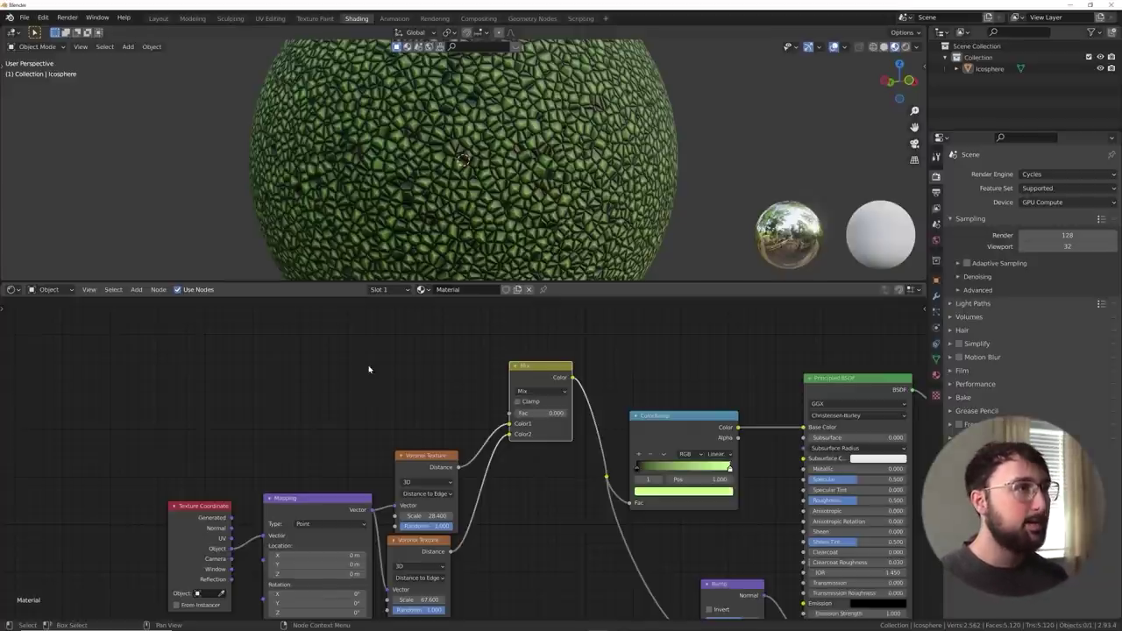
key(shift+a)
text(noi)
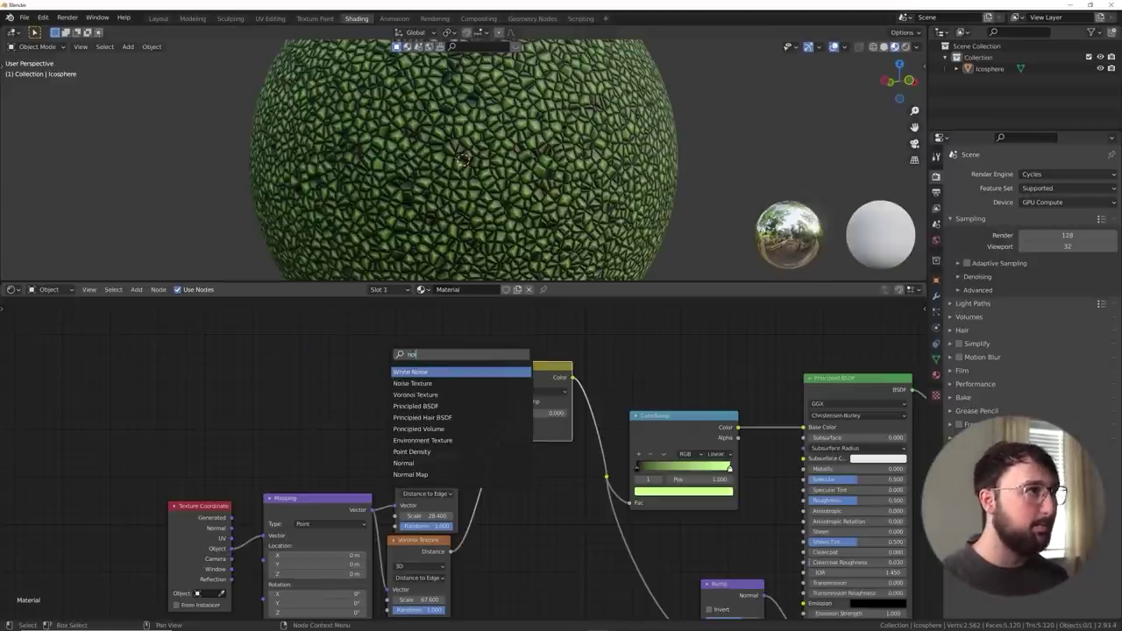
click(412, 383)
click(429, 373)
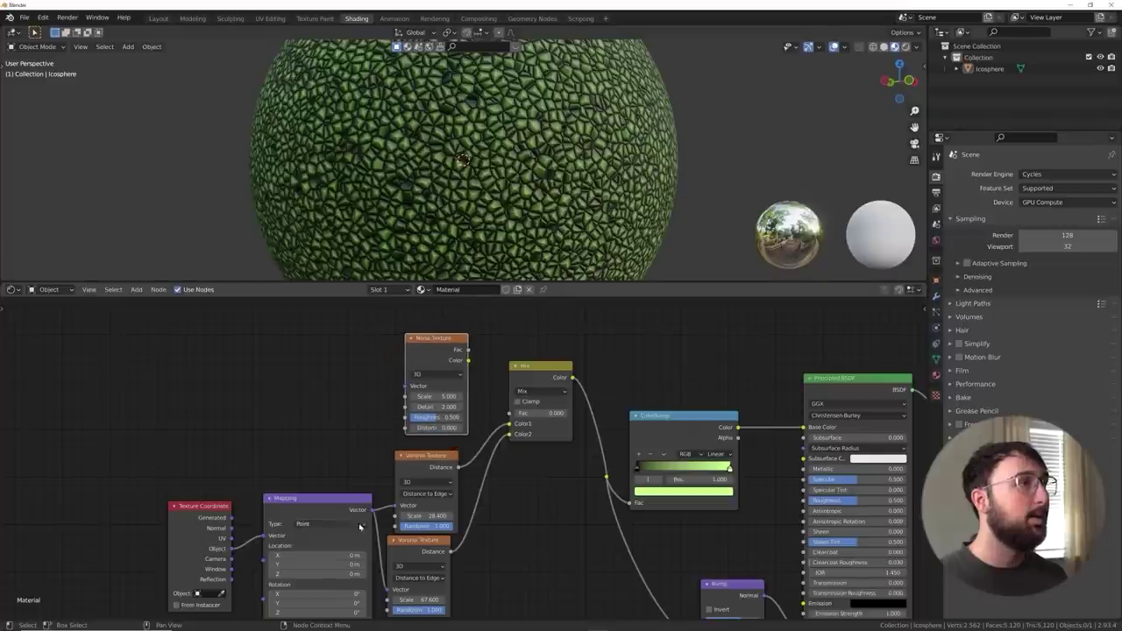
drag(373, 514, 405, 386)
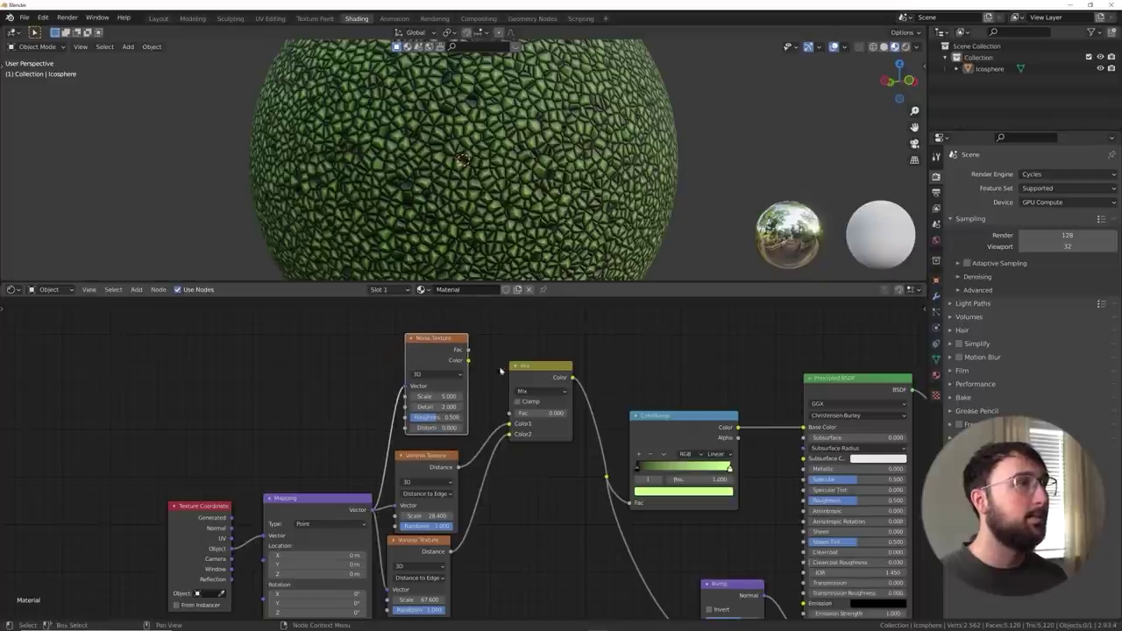
Step: Move the coordinate, mapping and texture nodes together away from the Mix node to make room between them
scroll(544, 374, down, 2)
mouse_move(521, 350)
mouse_down()
mouse_move(391, 549)
mouse_move(536, 350)
mouse_up()
mouse_move(471, 333)
mouse_down()
mouse_move(386, 579)
mouse_move(261, 594)
mouse_up()
key(g)
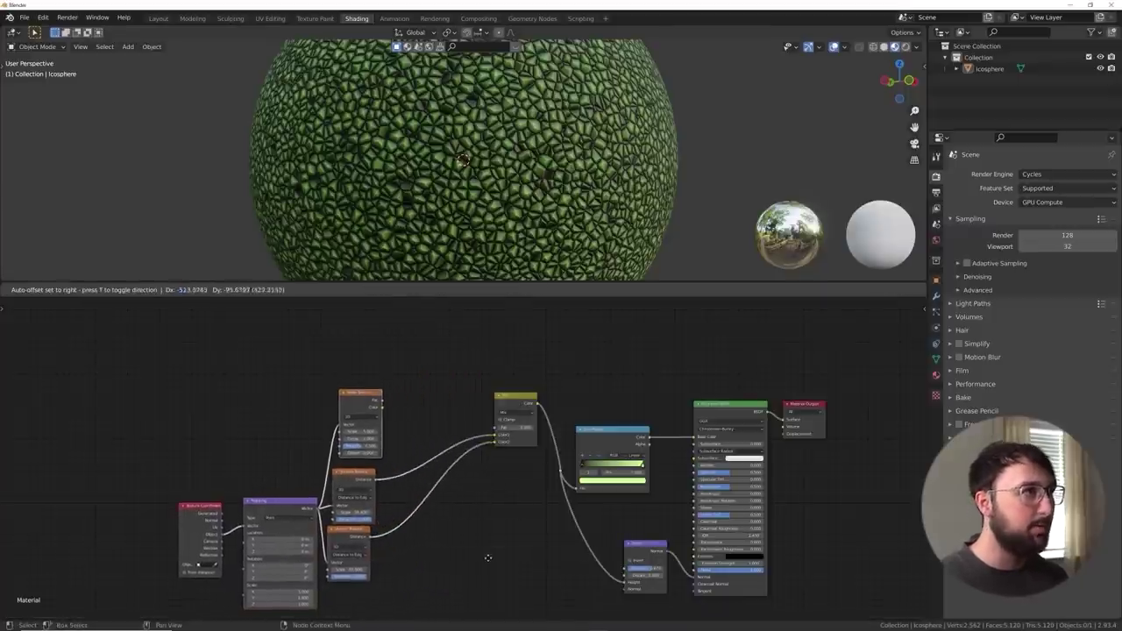
click(488, 556)
Step: Add a ColorRamp between the Noise Texture and Mix nodes, linking the noise Fac into it and its Color into the Mix Fac
scroll(464, 460, up, 2)
scroll(466, 454, up, 1)
key(shift+a)
click(441, 356)
text(col)
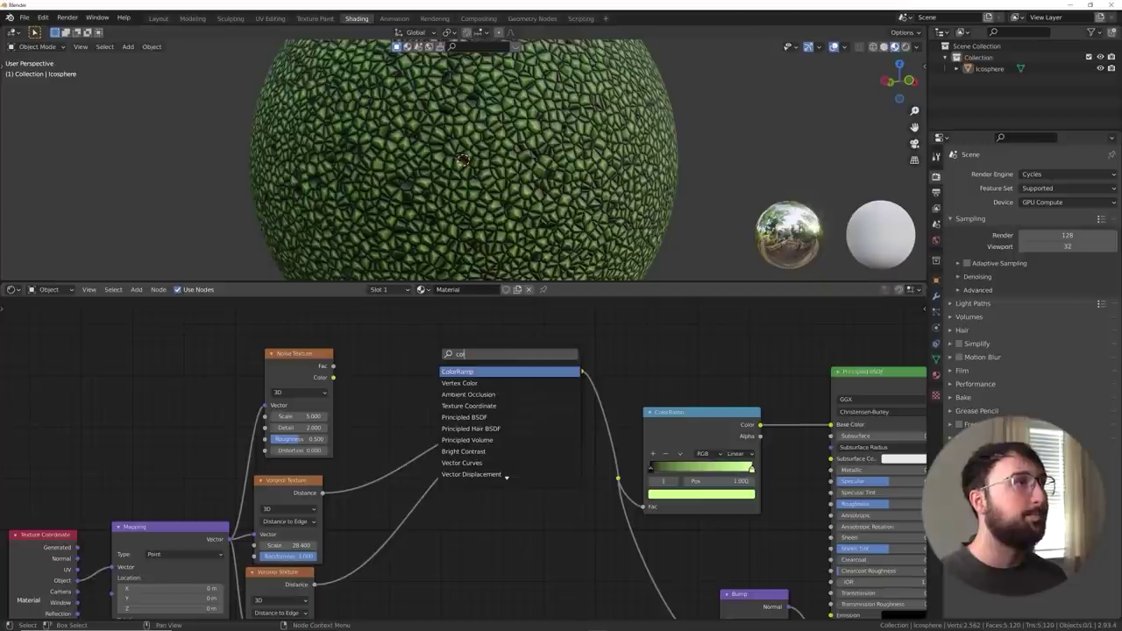
key(Return)
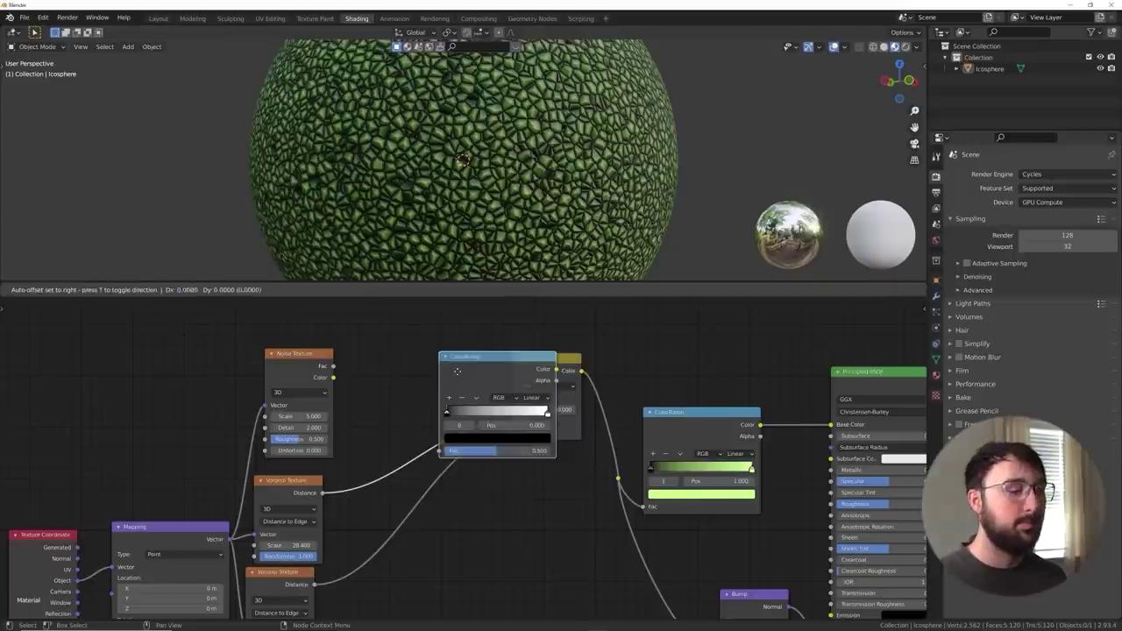
click(375, 329)
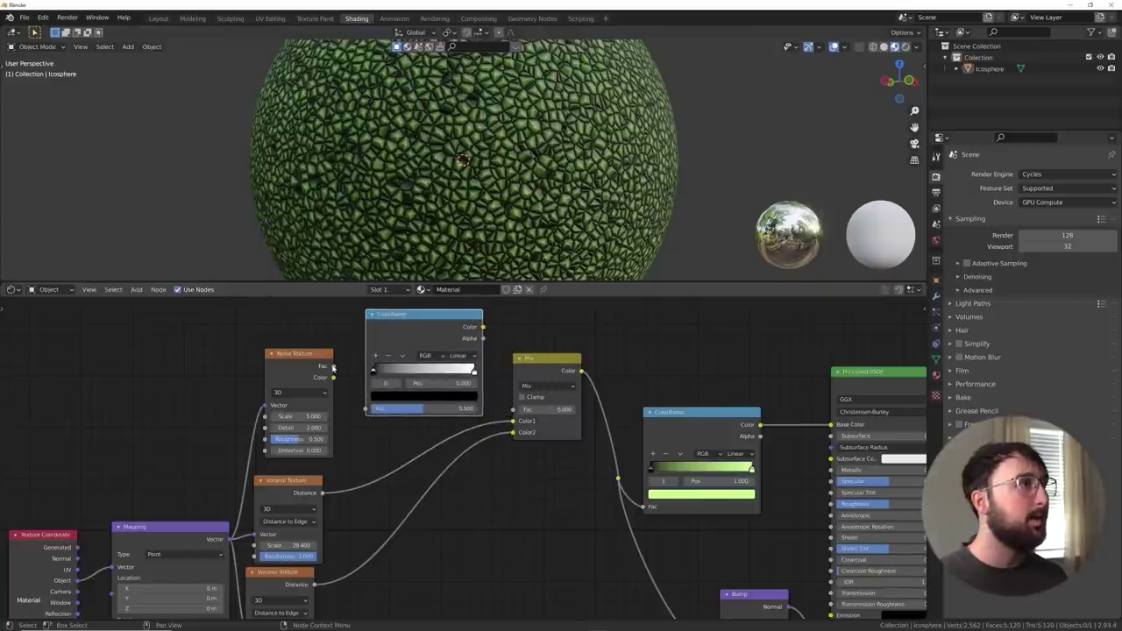
drag(333, 366, 369, 408)
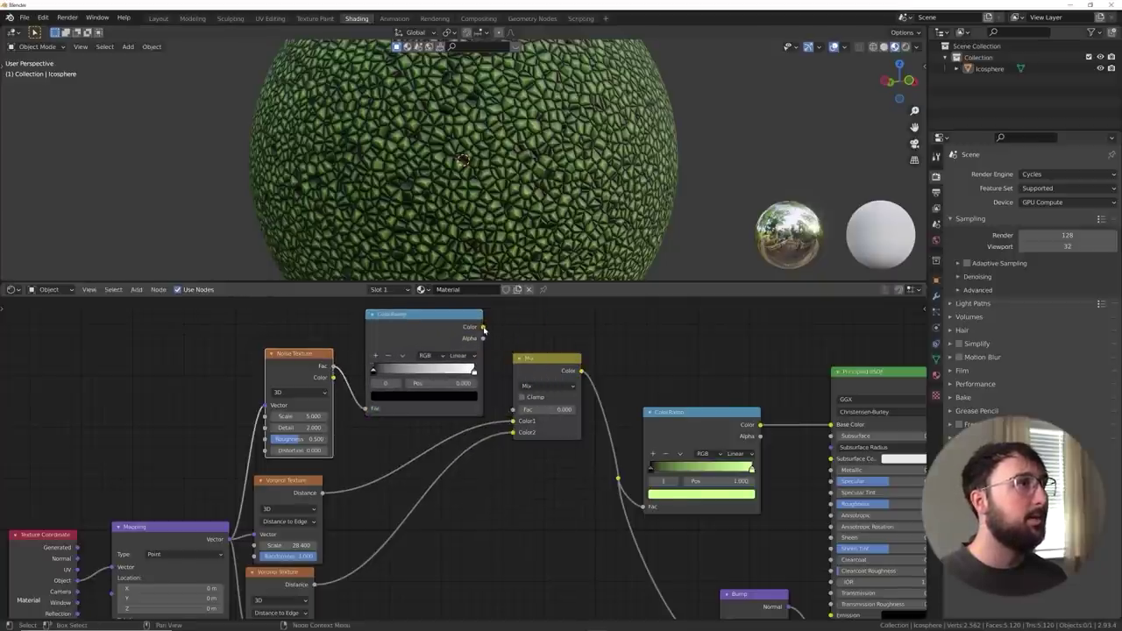
drag(483, 328, 522, 409)
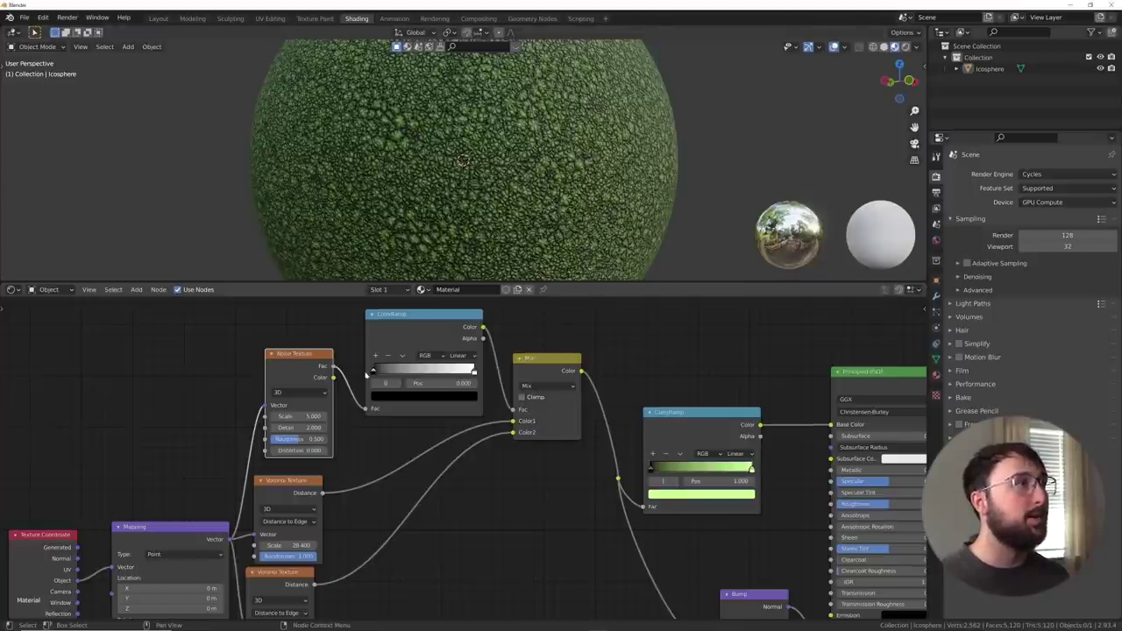
Step: Sharpen the noise ColorRamp by moving its black stop to 0.466 and its white stop close beside it
drag(372, 372, 421, 375)
click(472, 371)
scroll(474, 219, down, 3)
scroll(474, 219, up, 4)
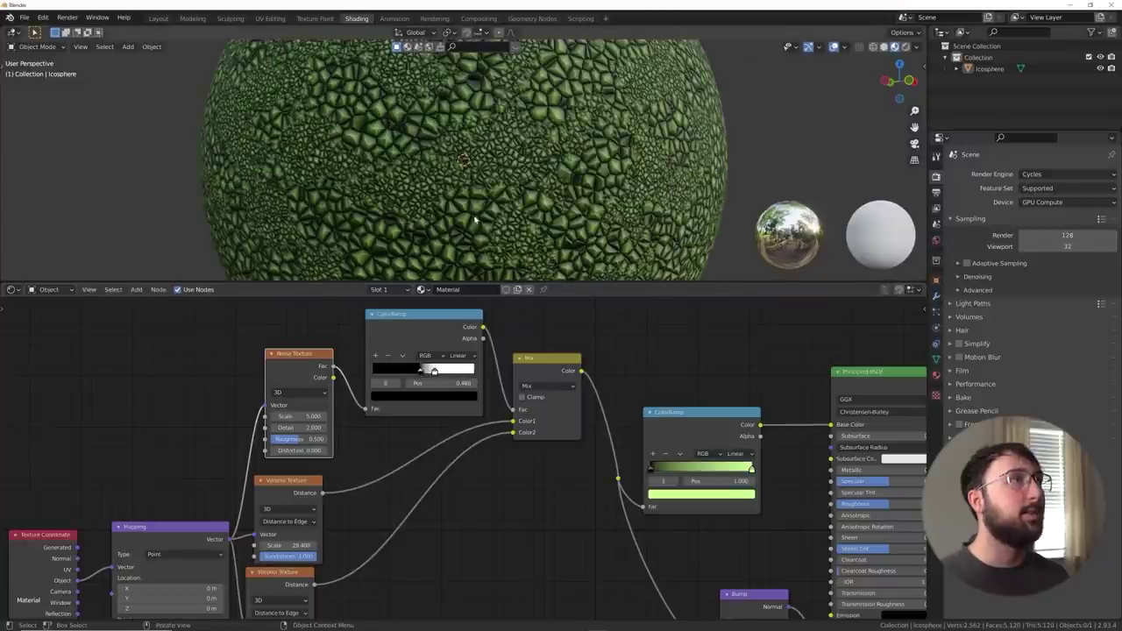
Step: Set the upper Voronoi Texture's Scale to 42.3
middle_drag(446, 474, 499, 401)
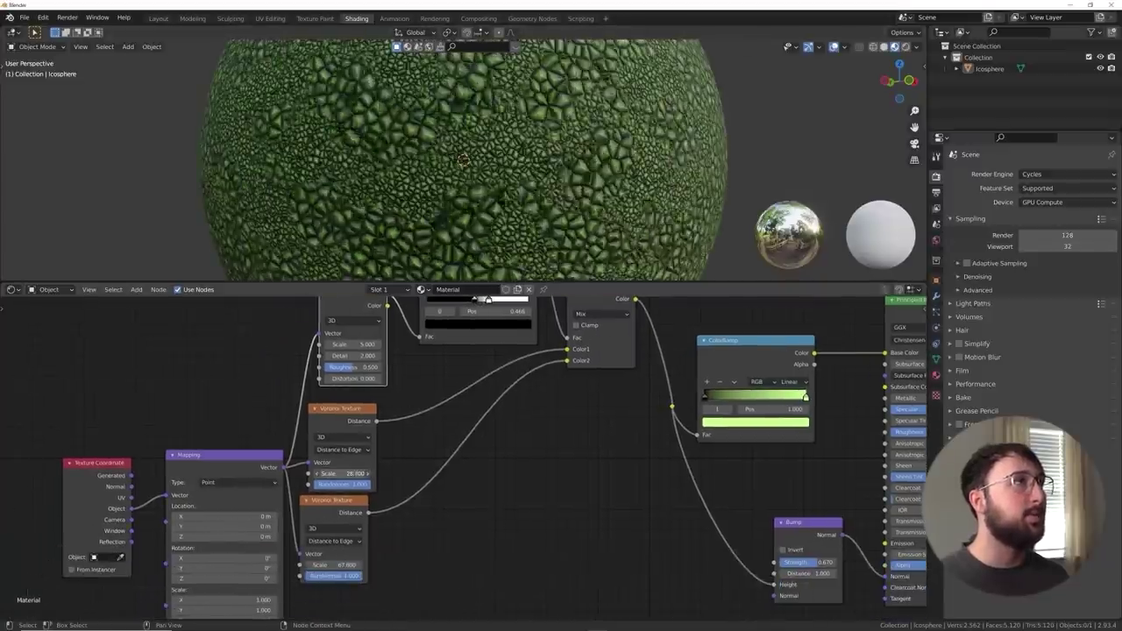
drag(341, 473, 469, 473)
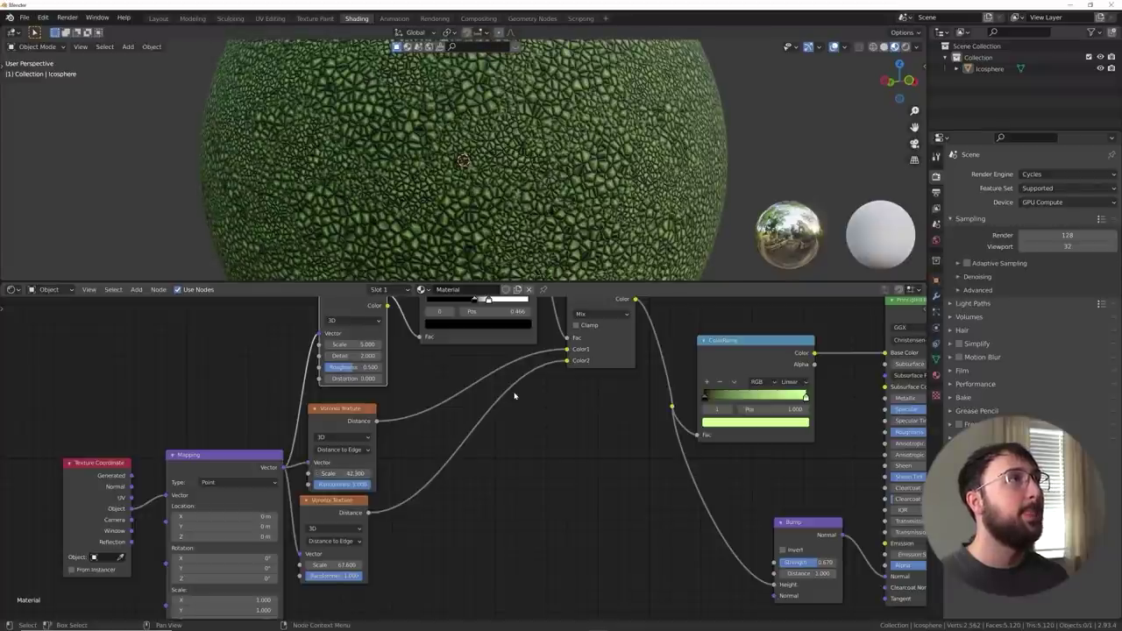
middle_drag(514, 396, 514, 412)
scroll(499, 210, down, 2)
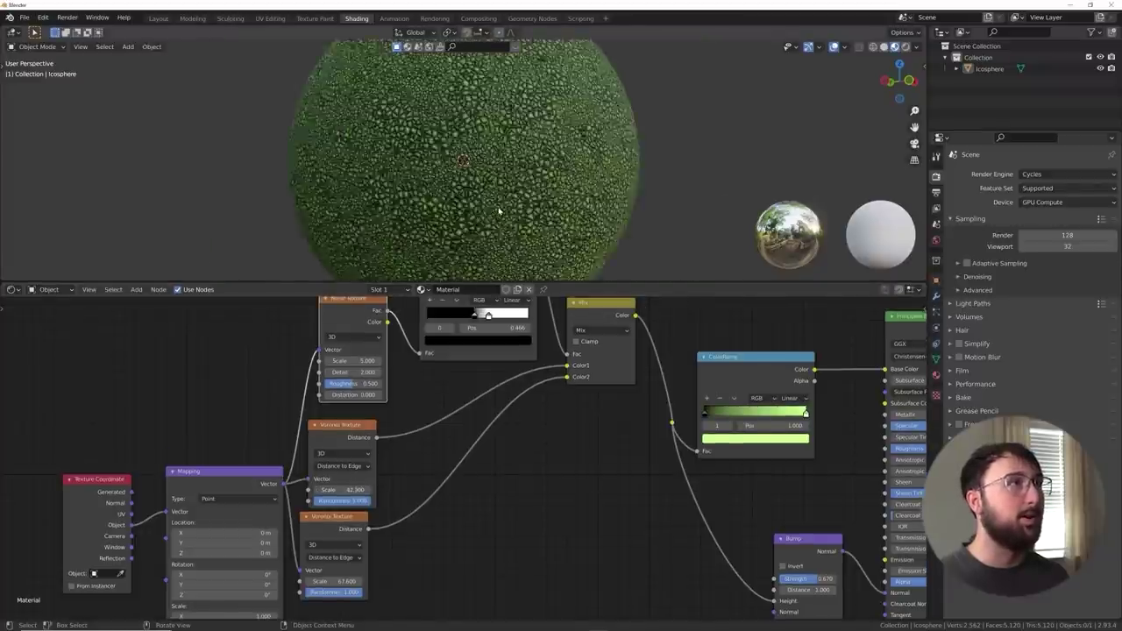
scroll(499, 211, up, 1)
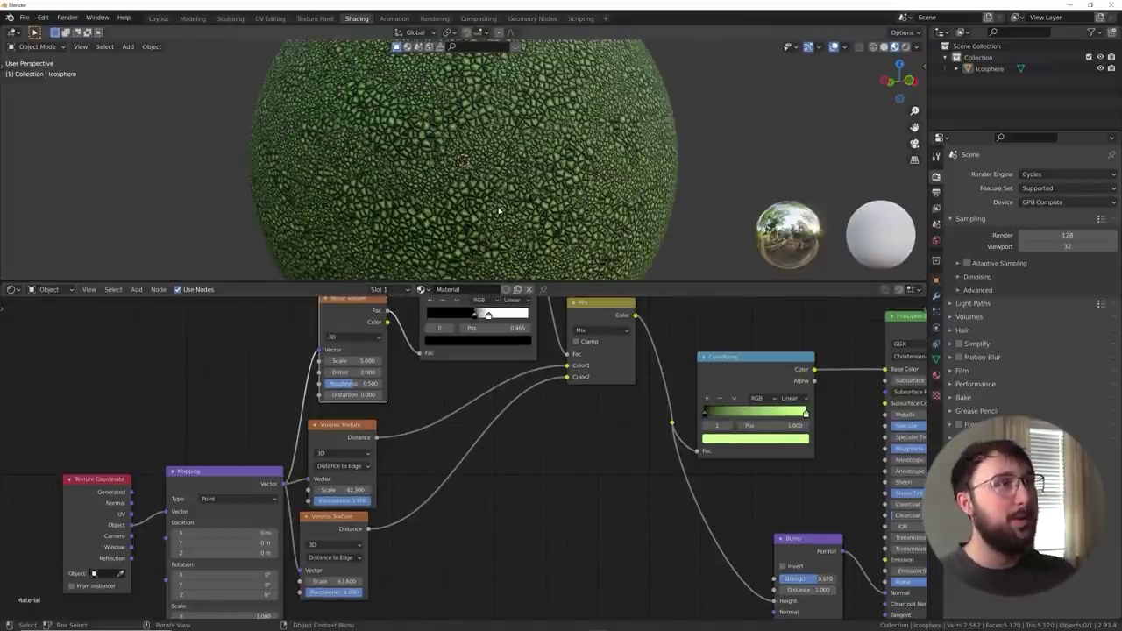
Step: Set the Noise Texture's Detail to 12 and its Roughness to 0.532
scroll(497, 374, up, 2)
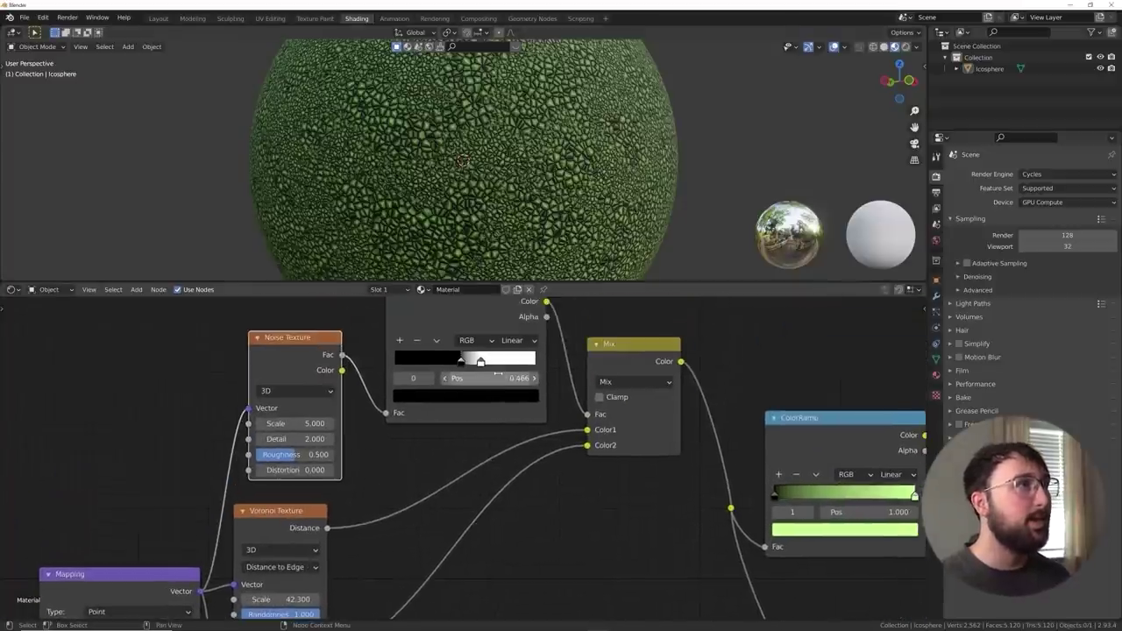
click(289, 438)
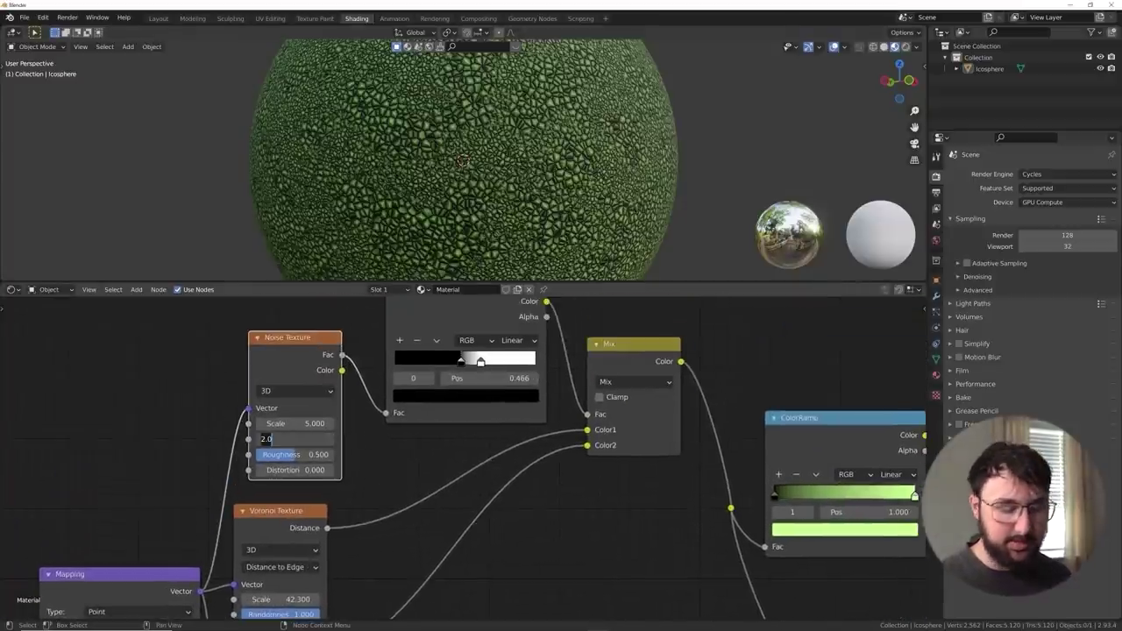
text(12)
key(Return)
drag(306, 454, 321, 454)
scroll(508, 211, up, 4)
shift+middle_drag(481, 161, 479, 192)
middle_drag(479, 191, 387, 168)
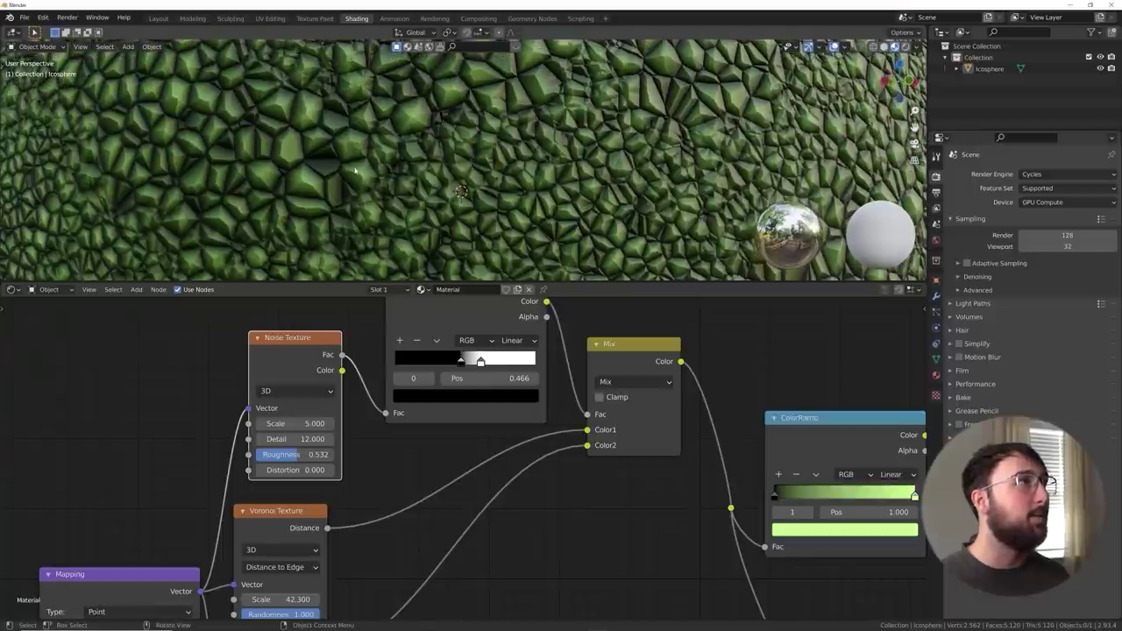
Step: Shift the noise ColorRamp's black stop to 0.515 and its white stop slightly farther toward the white end
scroll(493, 216, down, 6)
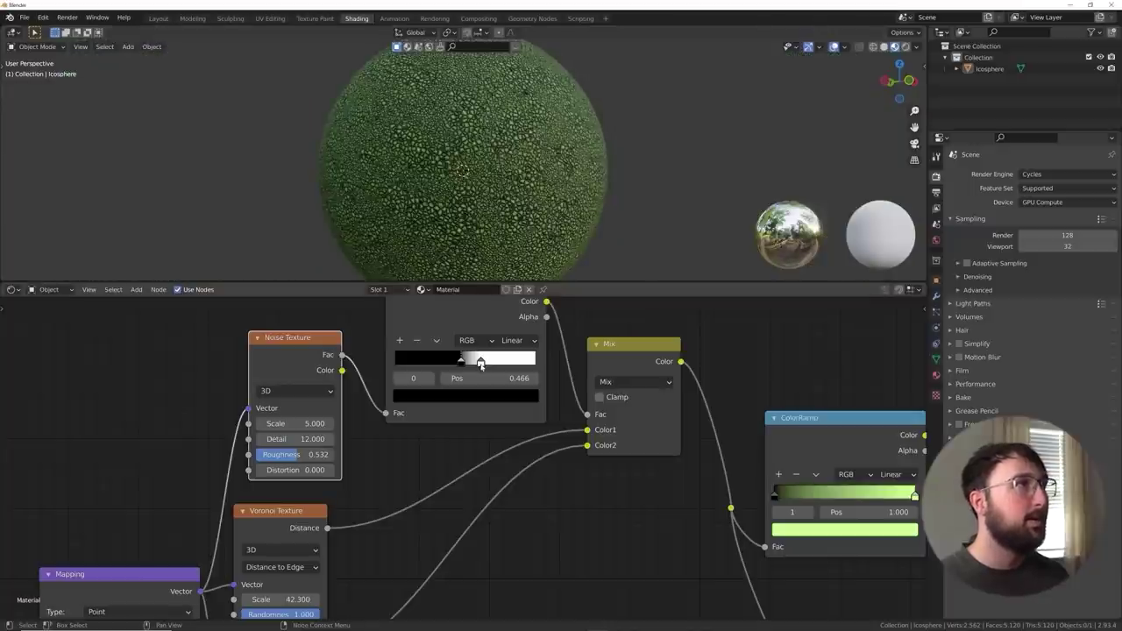
drag(481, 362, 447, 371)
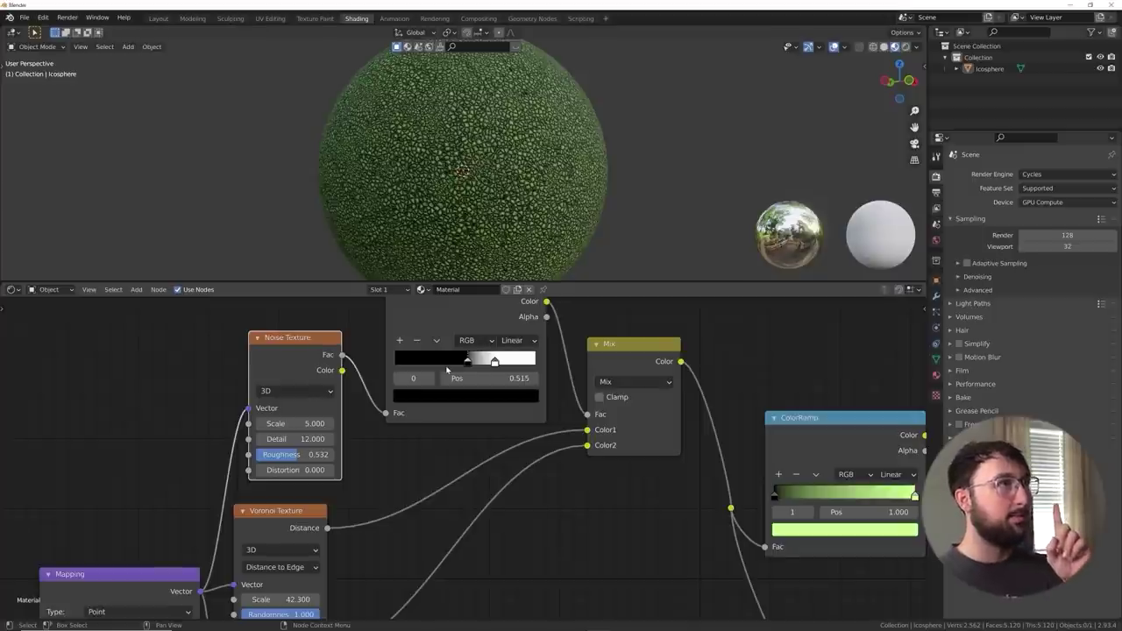
Step: Move the noise ColorRamp's black stop to 0.456 with the white stop slightly darker-side, and set the Noise Texture's Scale to 6.8
scroll(439, 211, up, 4)
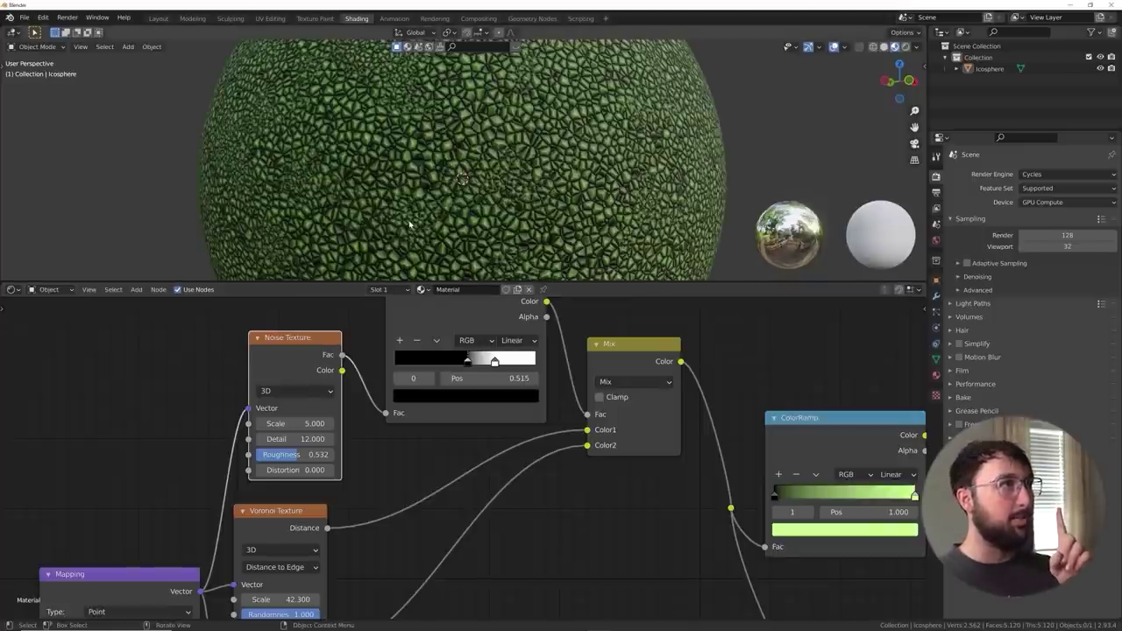
drag(495, 361, 459, 363)
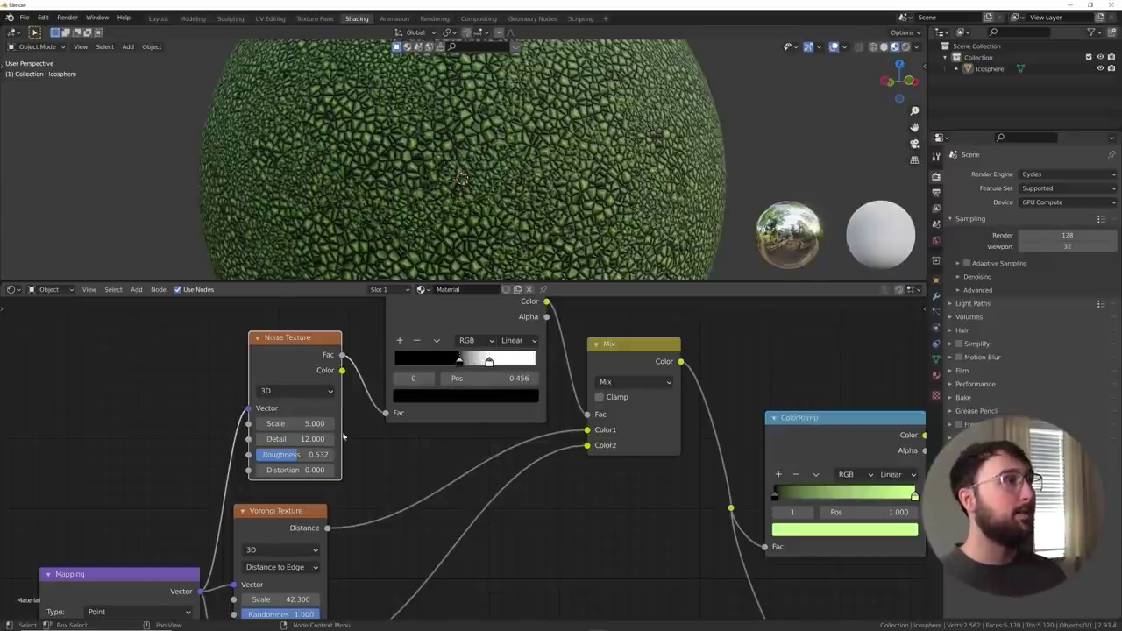
mouse_move(302, 423)
mouse_down()
mouse_move(315, 423)
mouse_move(305, 424)
mouse_up()
scroll(510, 221, down, 5)
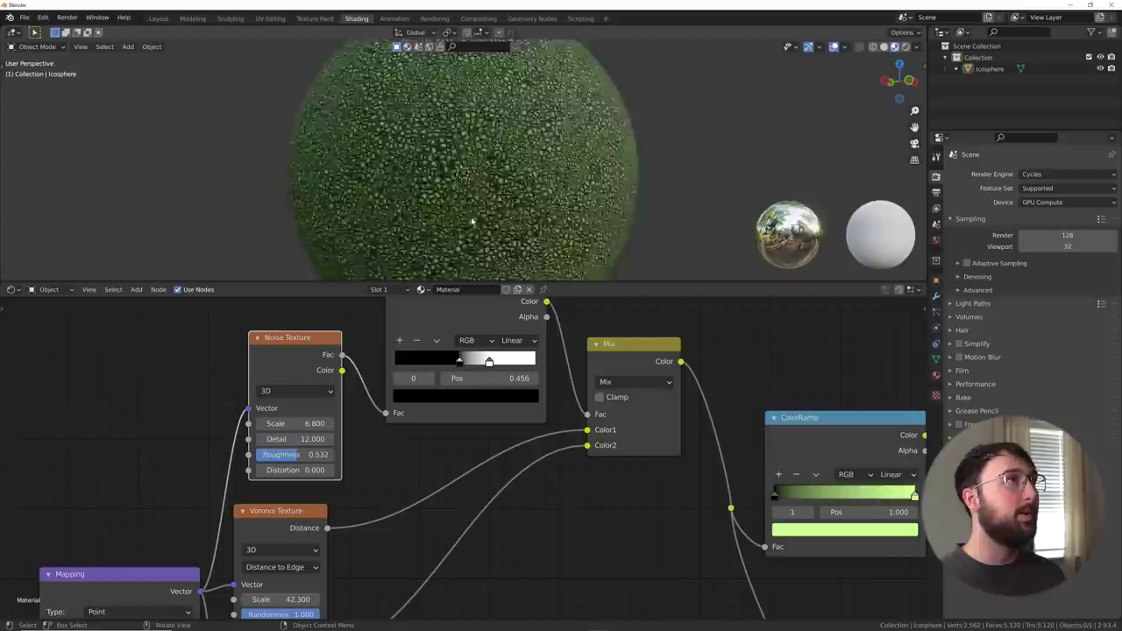
scroll(510, 220, up, 3)
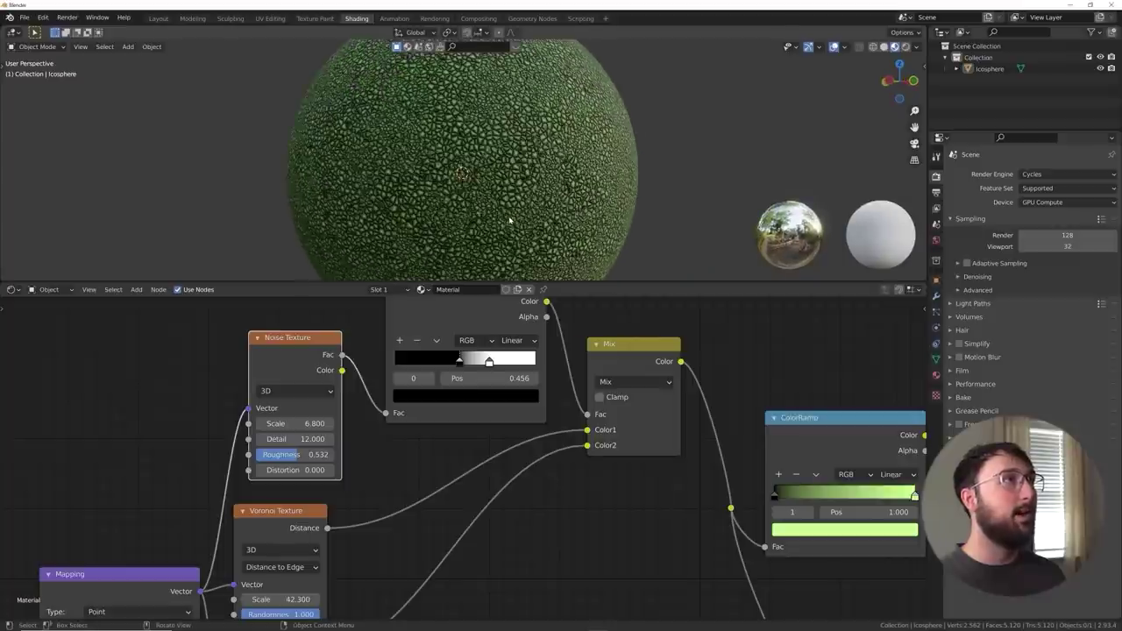
scroll(509, 221, up, 2)
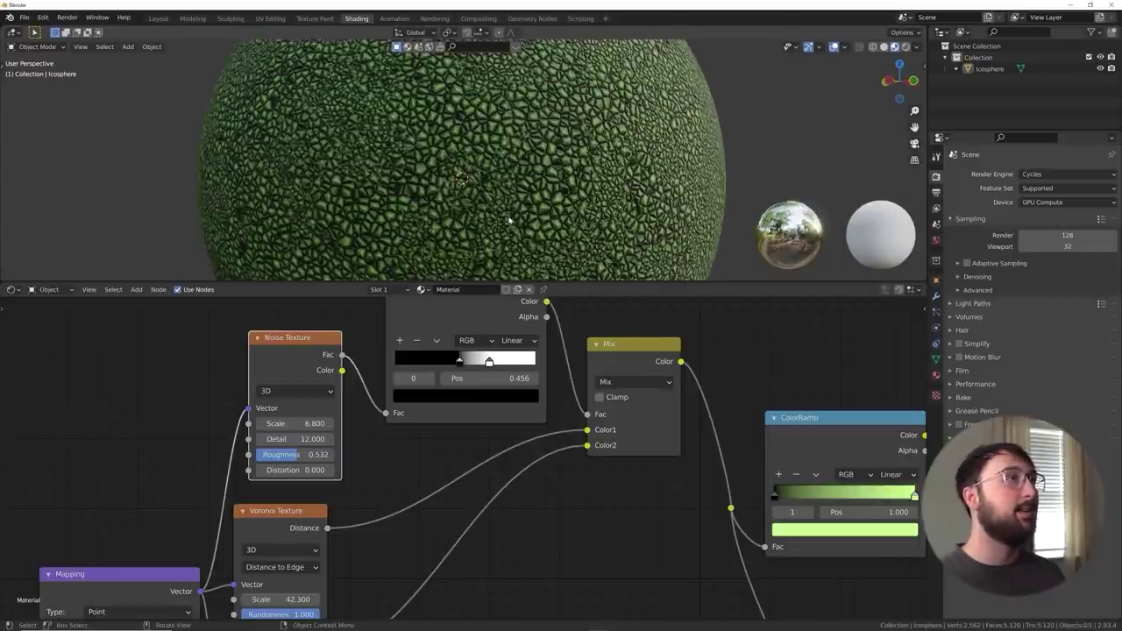
Step: Move the Texture Coordinate and Mapping nodes away from the textures and join Mapping's three Vector links through one reroute point
middle_drag(467, 494, 802, 421)
scroll(802, 421, down, 4)
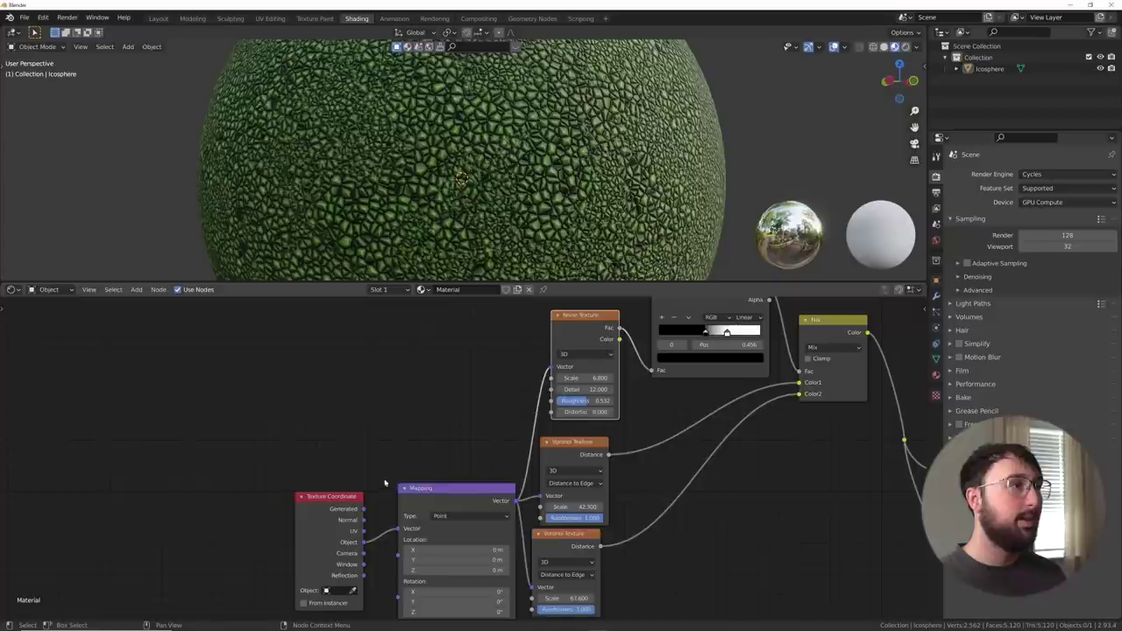
drag(460, 455, 326, 548)
key(g)
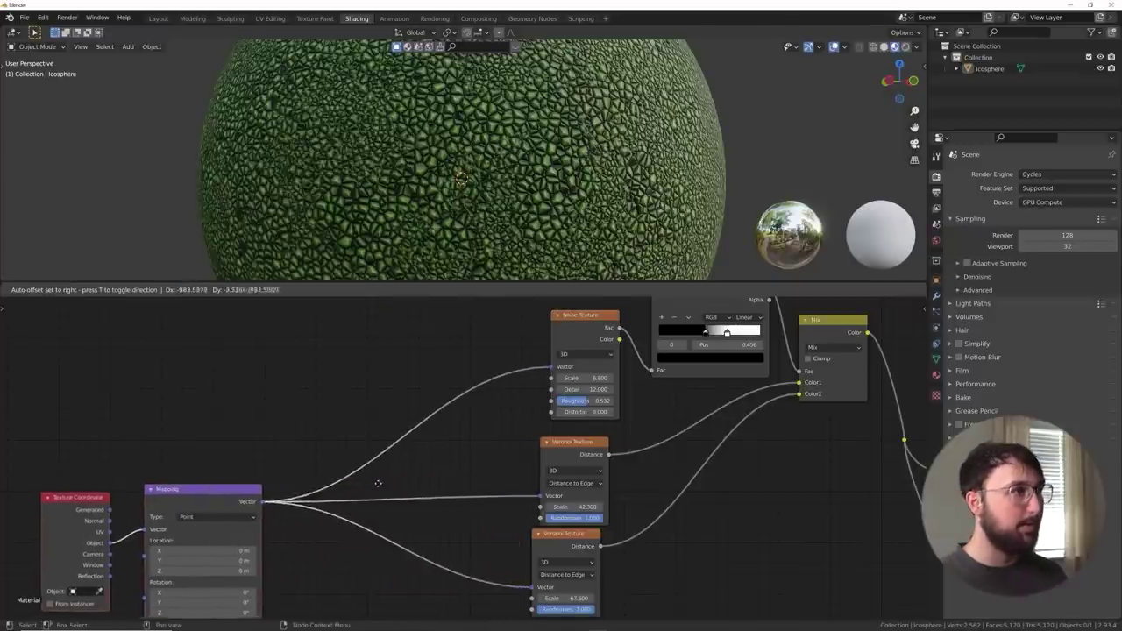
click(365, 486)
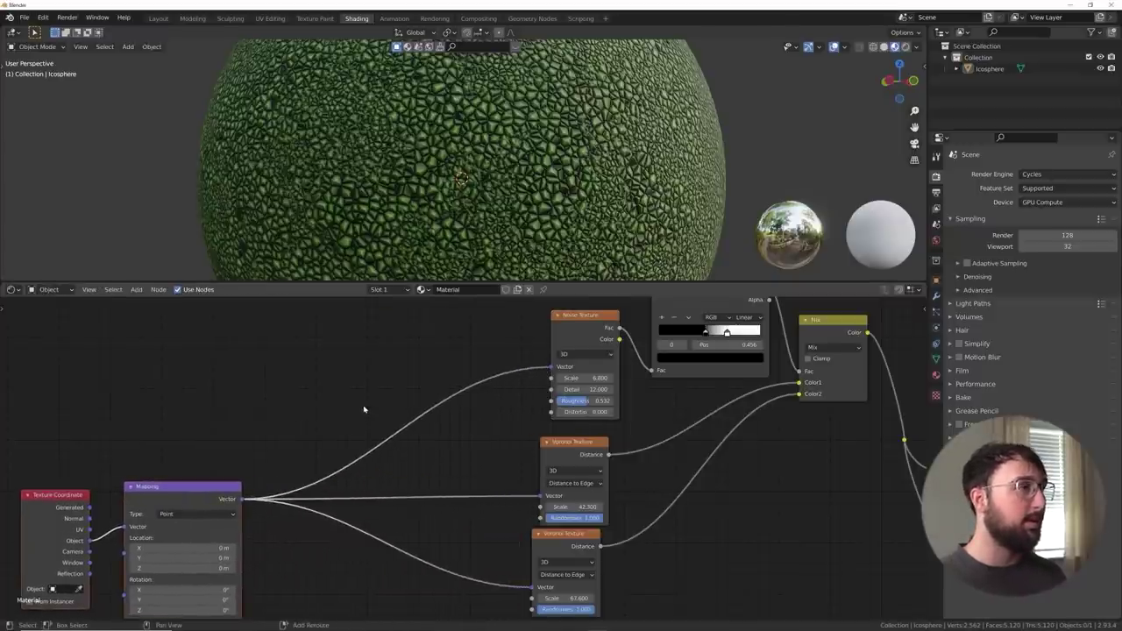
shift+right_drag(365, 408, 348, 553)
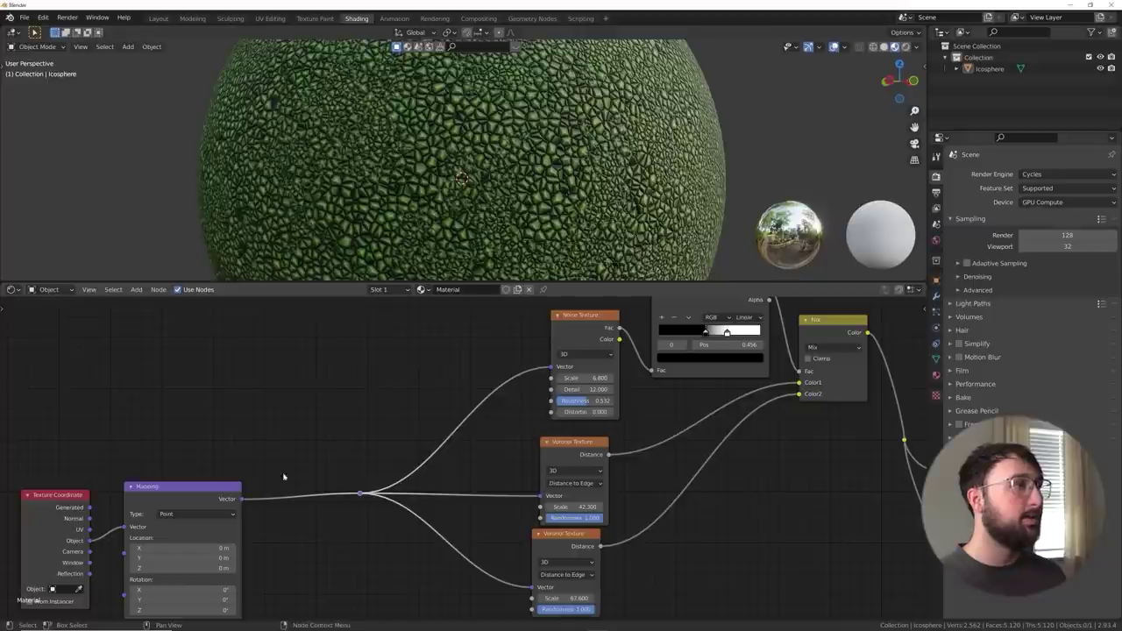
Step: Insert a new Noise Texture node on the link between the Mapping node and the reroute point
key(shift+a)
text(noi)
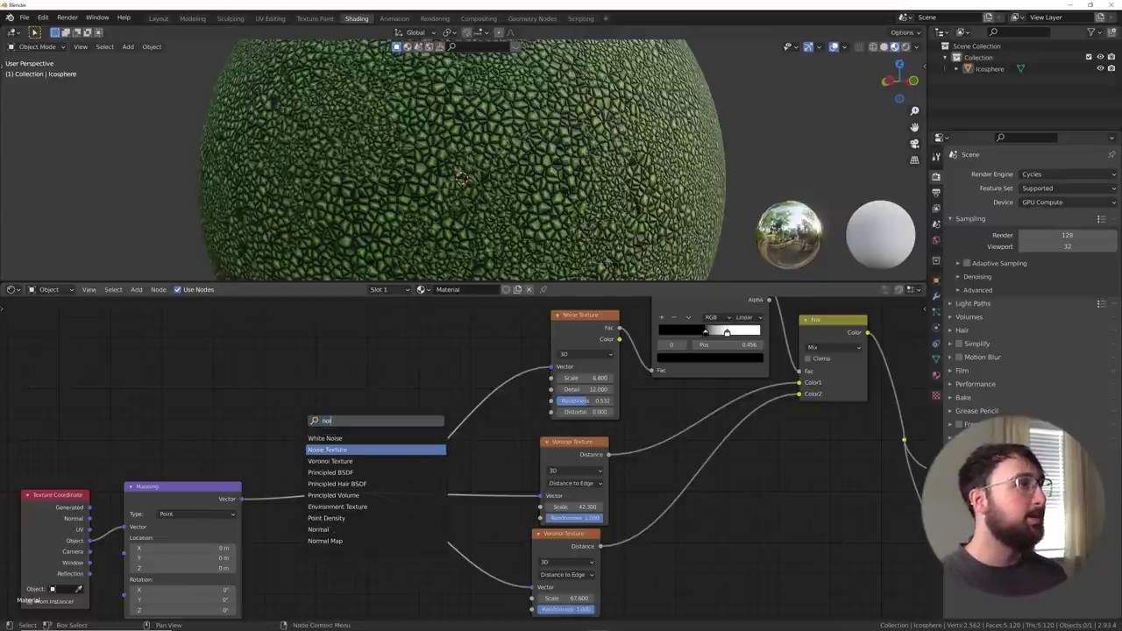
click(336, 450)
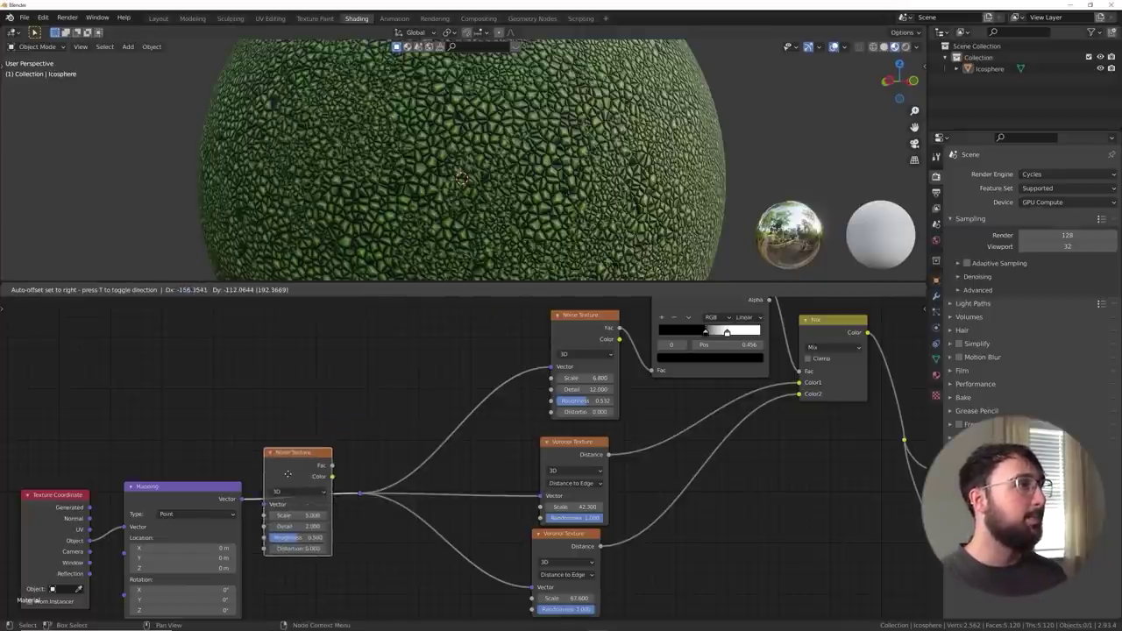
click(291, 476)
Step: Insert a MixRGB node between the new Noise Texture and the reroute point, and connect Mapping's Vector output to its Color2
key(shift+a)
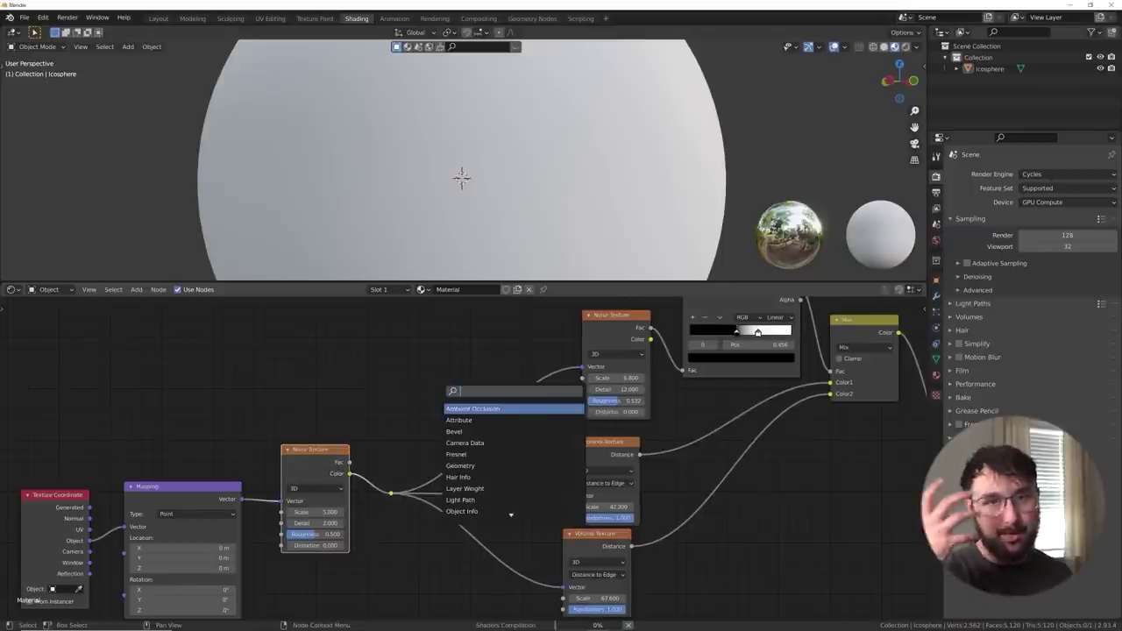
text(n)
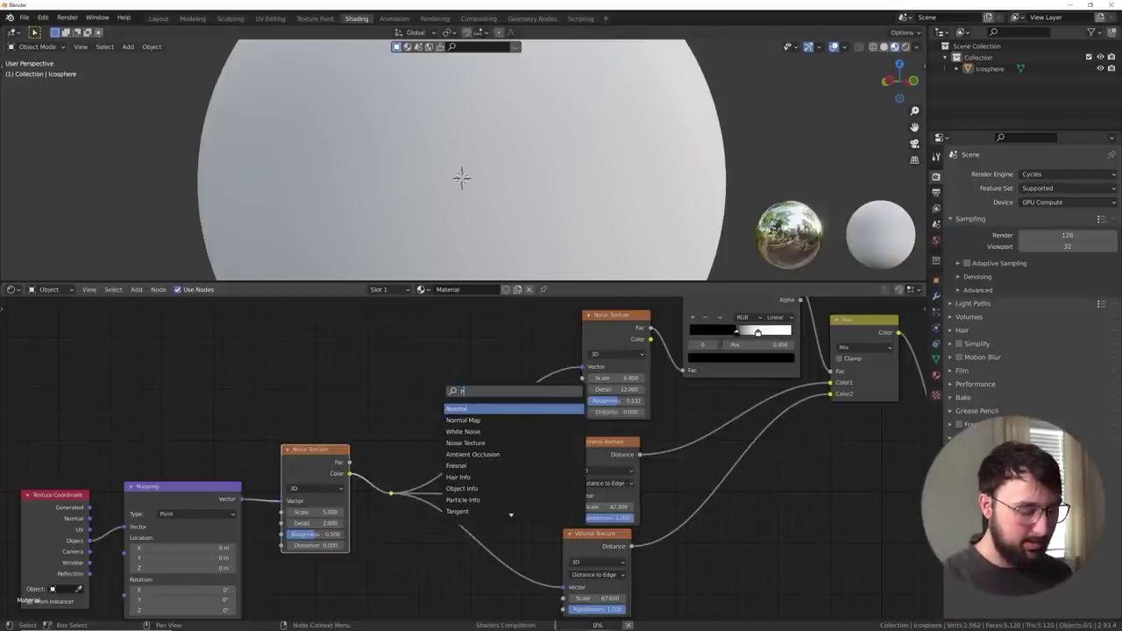
key(BackSpace)
text(mix)
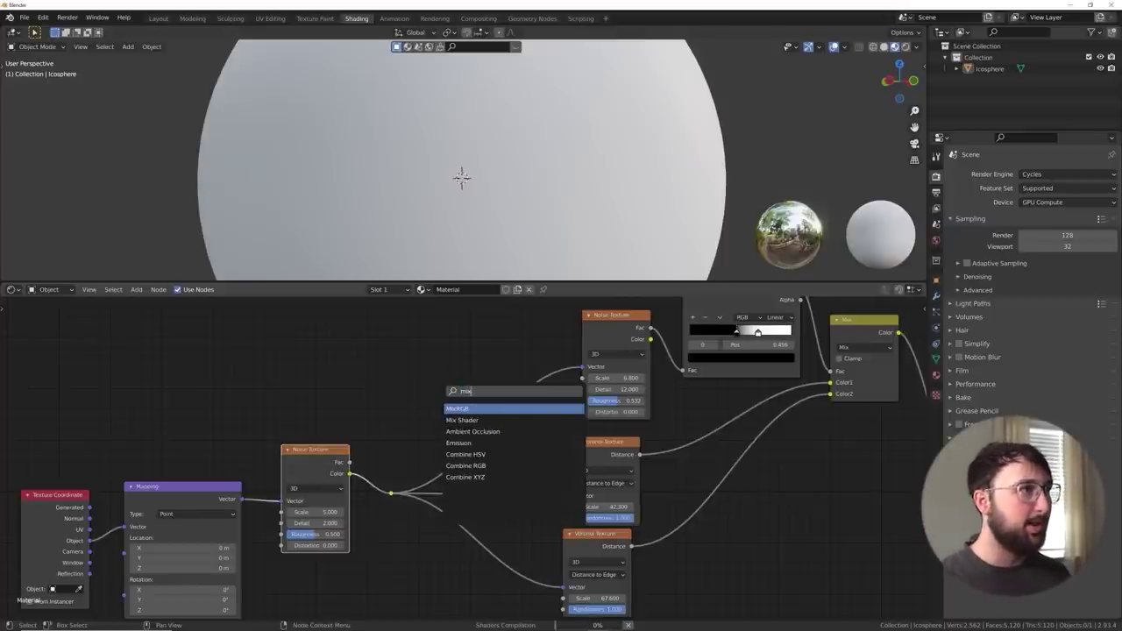
key(Return)
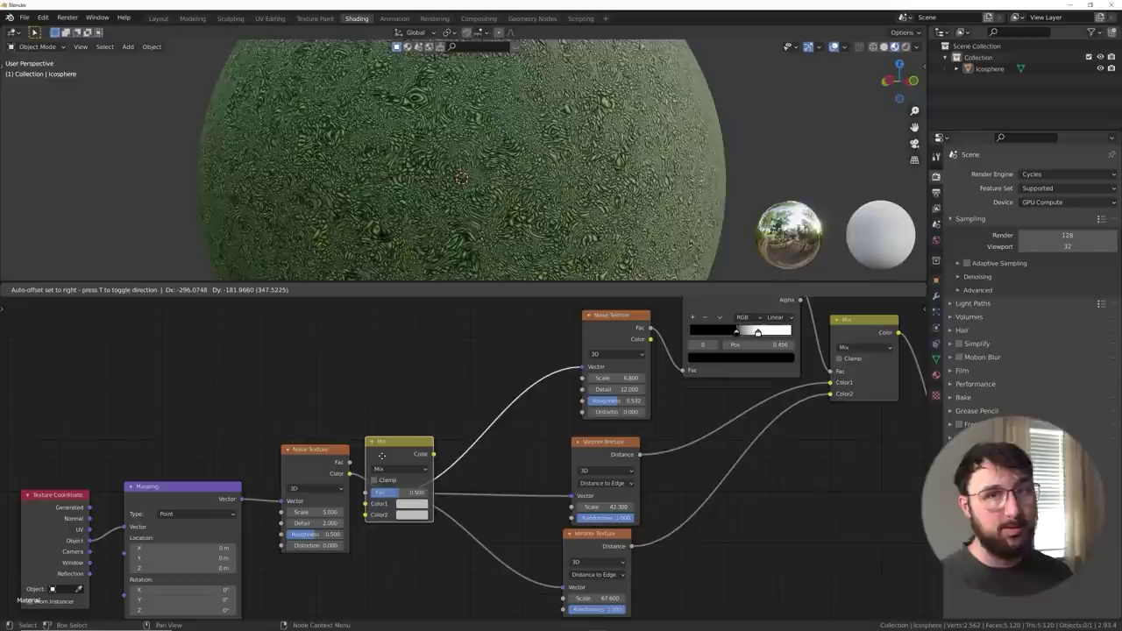
click(380, 431)
click(405, 431)
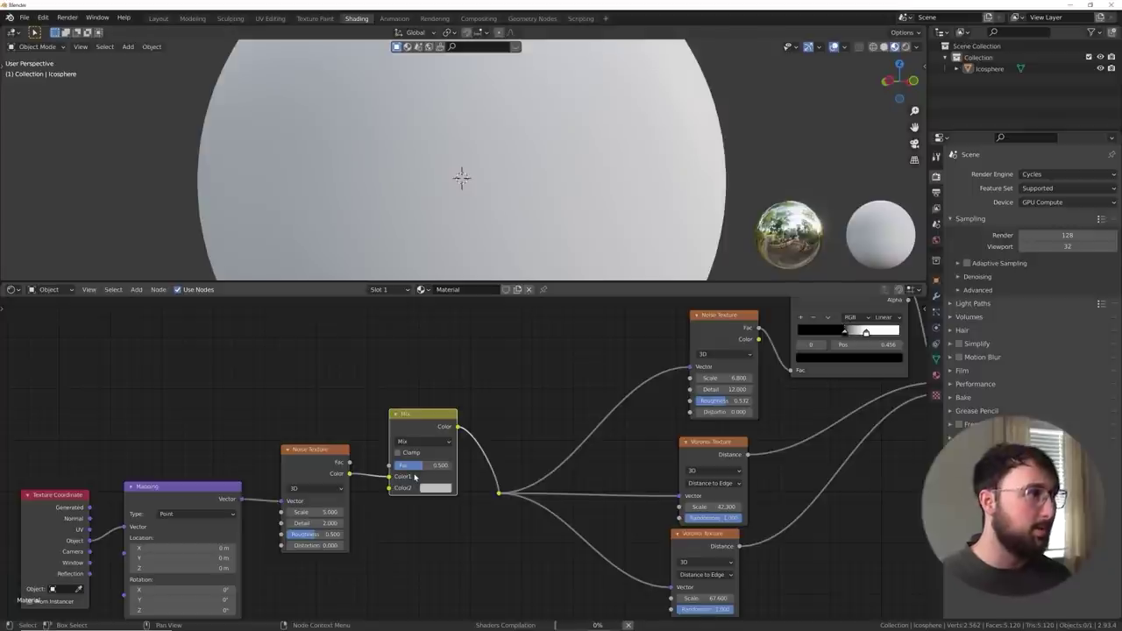
drag(243, 501, 389, 489)
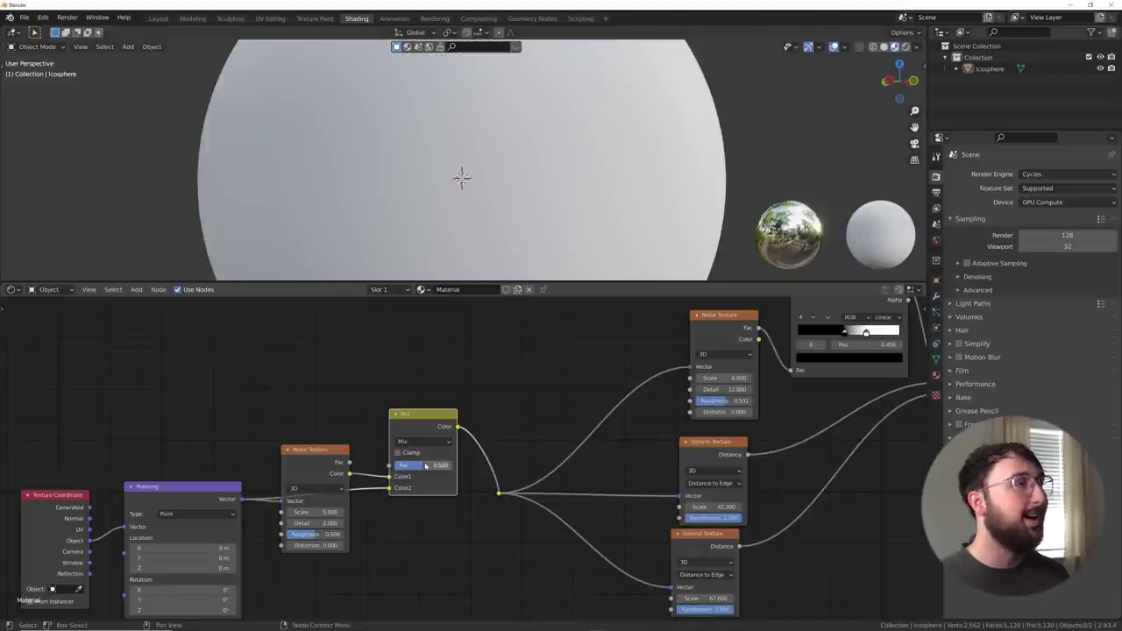
Step: Raise the new Noise Texture above the Mapping link, set its Detail to 12, and set the new Mix node's Fac to about 0.91
drag(328, 519, 323, 453)
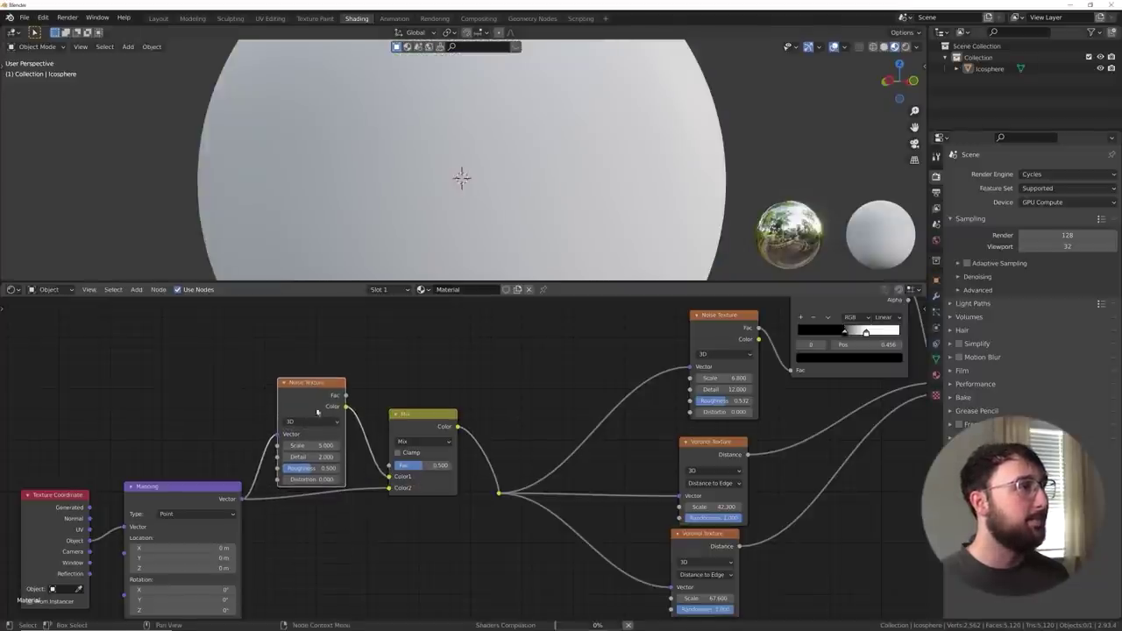
click(324, 455)
text(12)
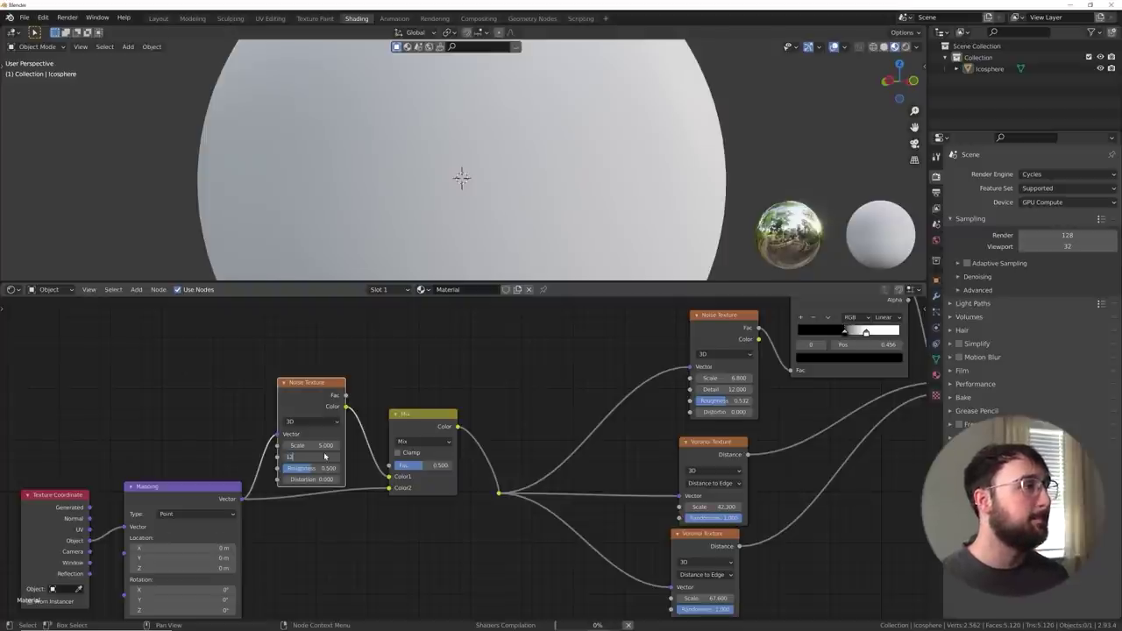
key(Return)
drag(416, 466, 444, 465)
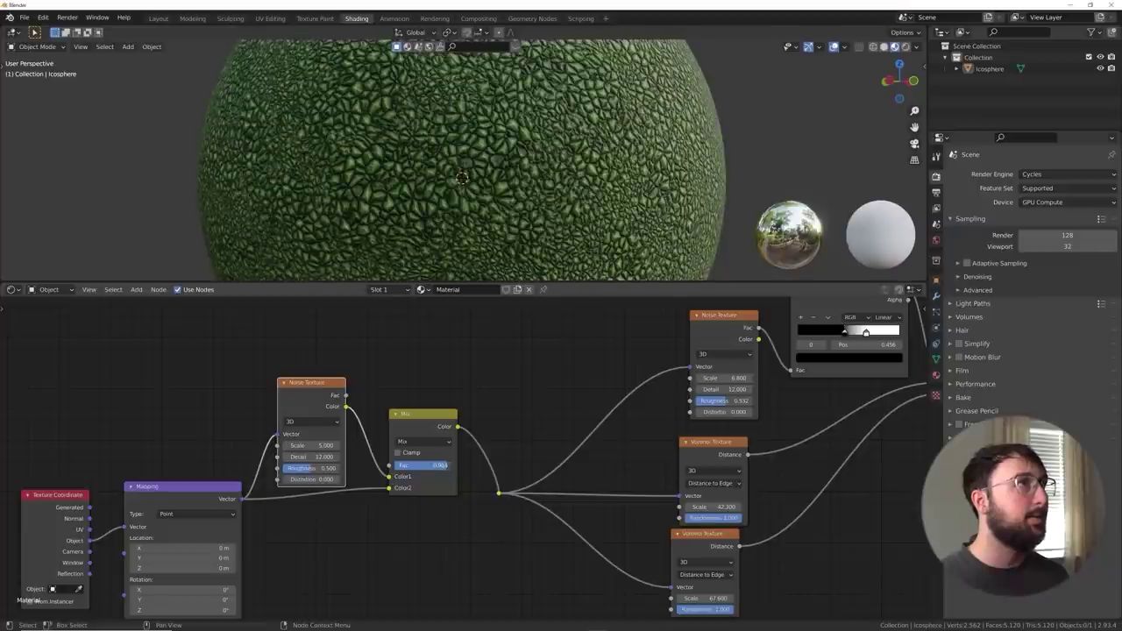
scroll(637, 205, down, 3)
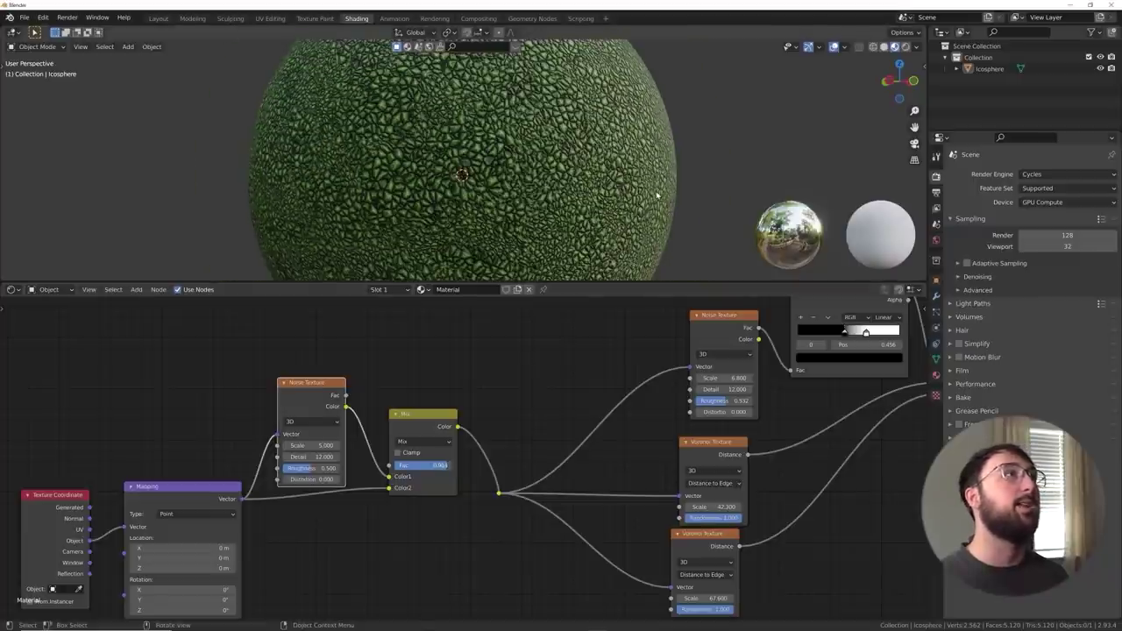
middle_drag(658, 196, 553, 204)
scroll(553, 205, up, 2)
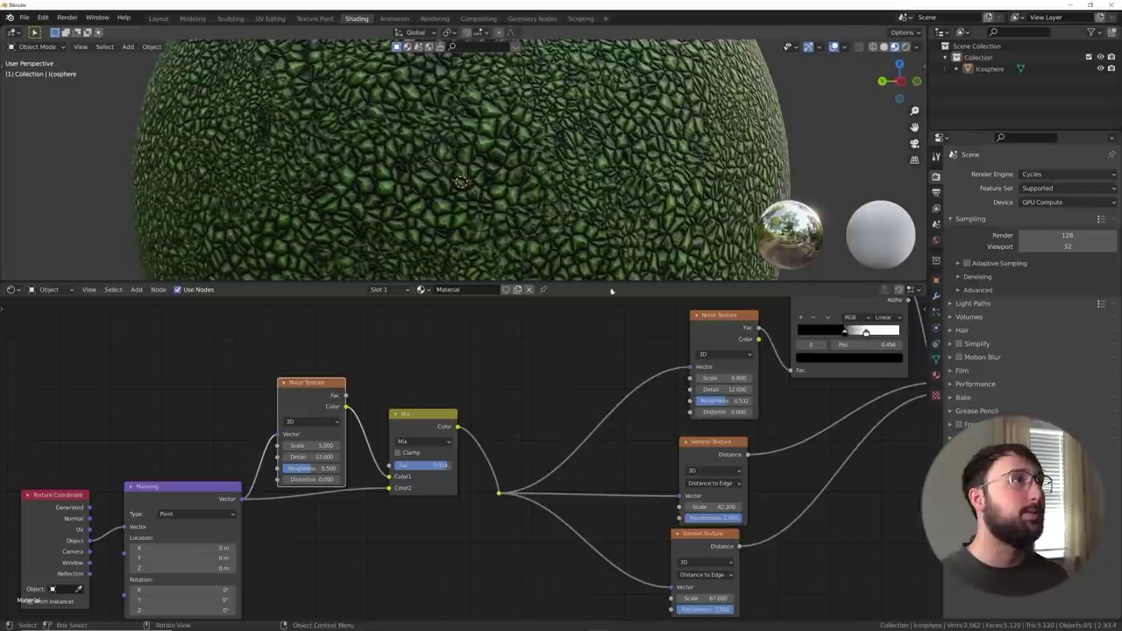
Step: Add a third stop to the base colour ColorRamp, arranging mid-green at the start, black at 0.105 and light green at 0.975
middle_drag(732, 300, 495, 455)
middle_drag(626, 441, 511, 388)
middle_drag(786, 542, 589, 425)
scroll(590, 426, up, 6)
middle_drag(707, 390, 655, 417)
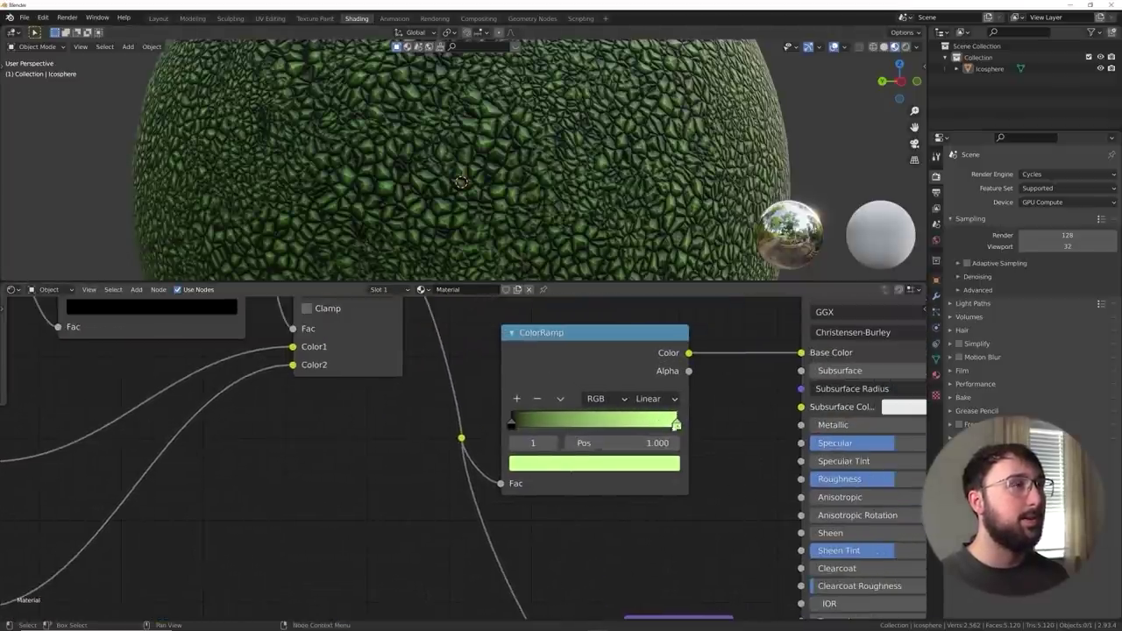
drag(676, 424, 582, 425)
click(516, 399)
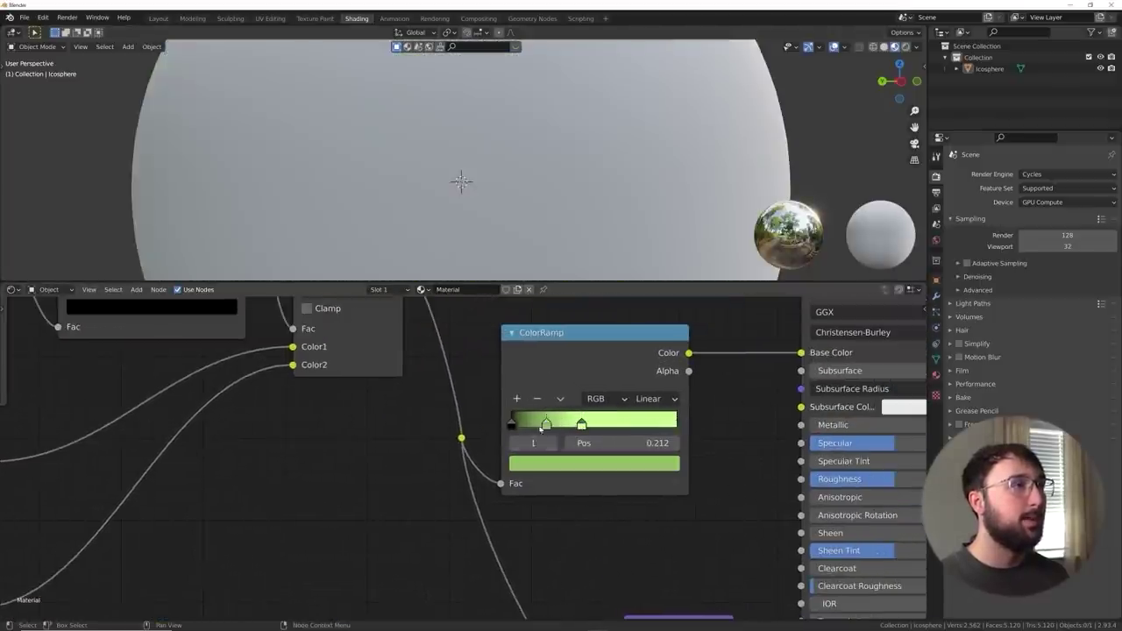
drag(514, 426, 673, 426)
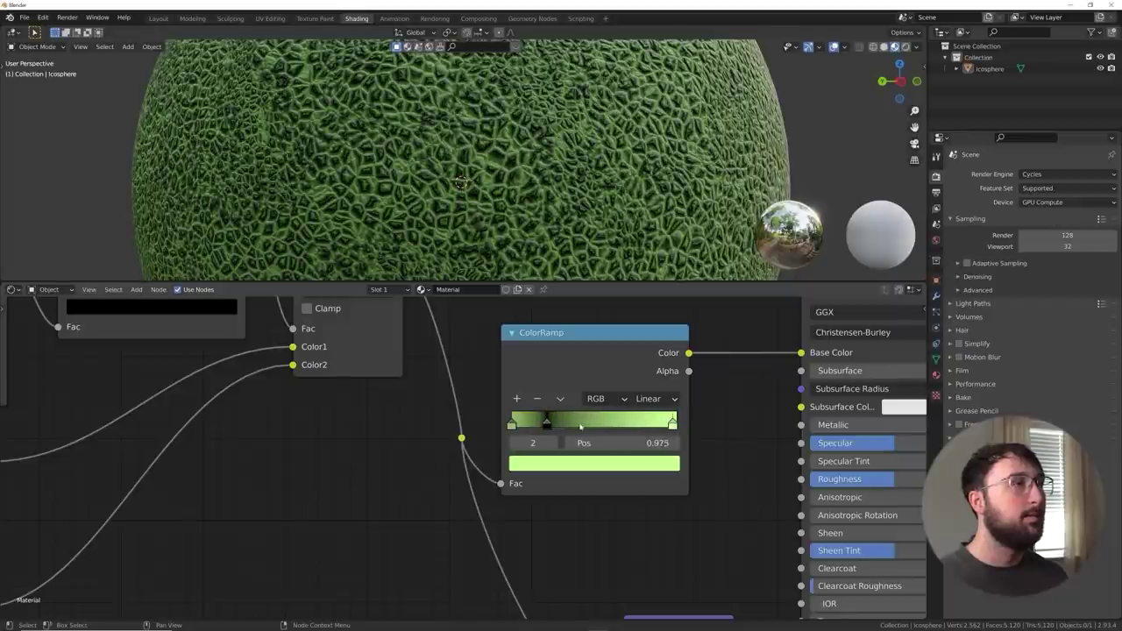
drag(547, 426, 523, 428)
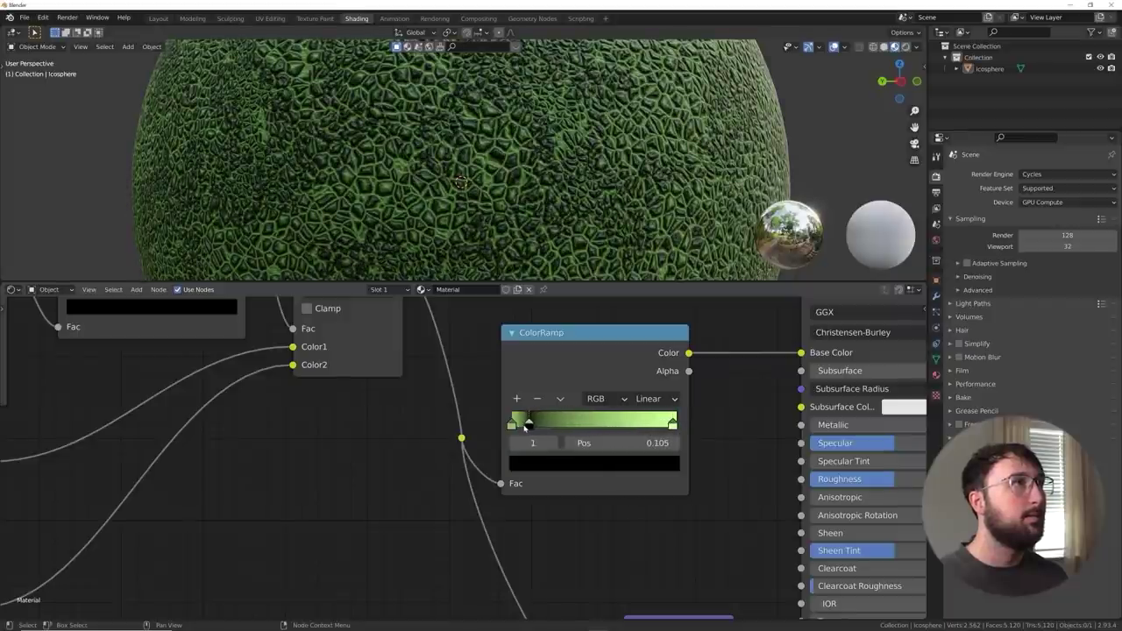
scroll(505, 184, down, 3)
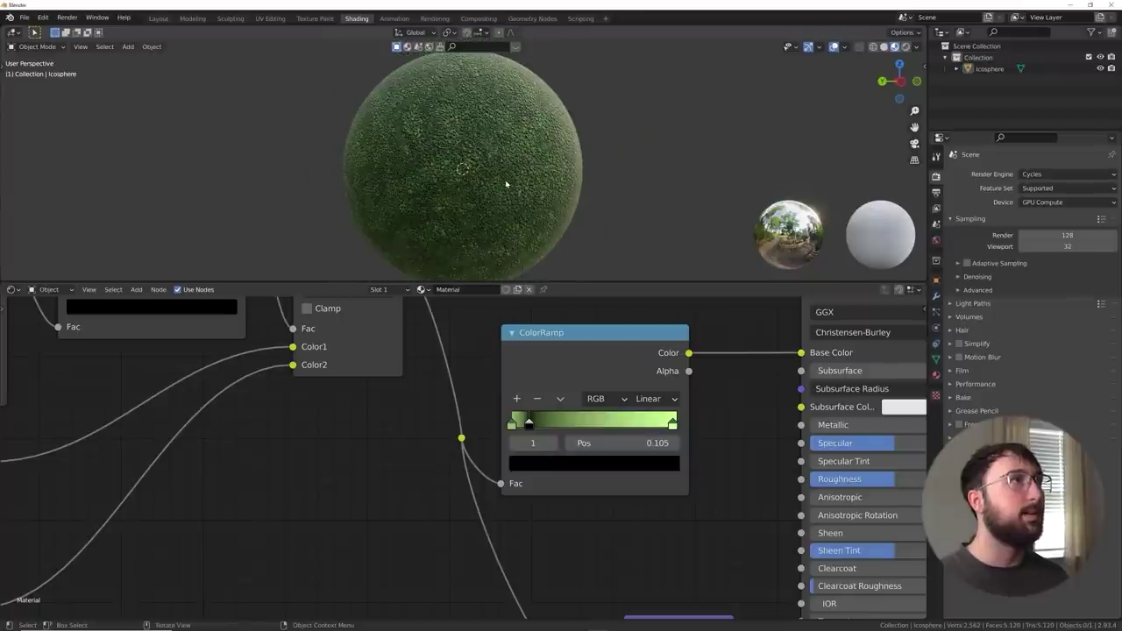
scroll(505, 180, up, 3)
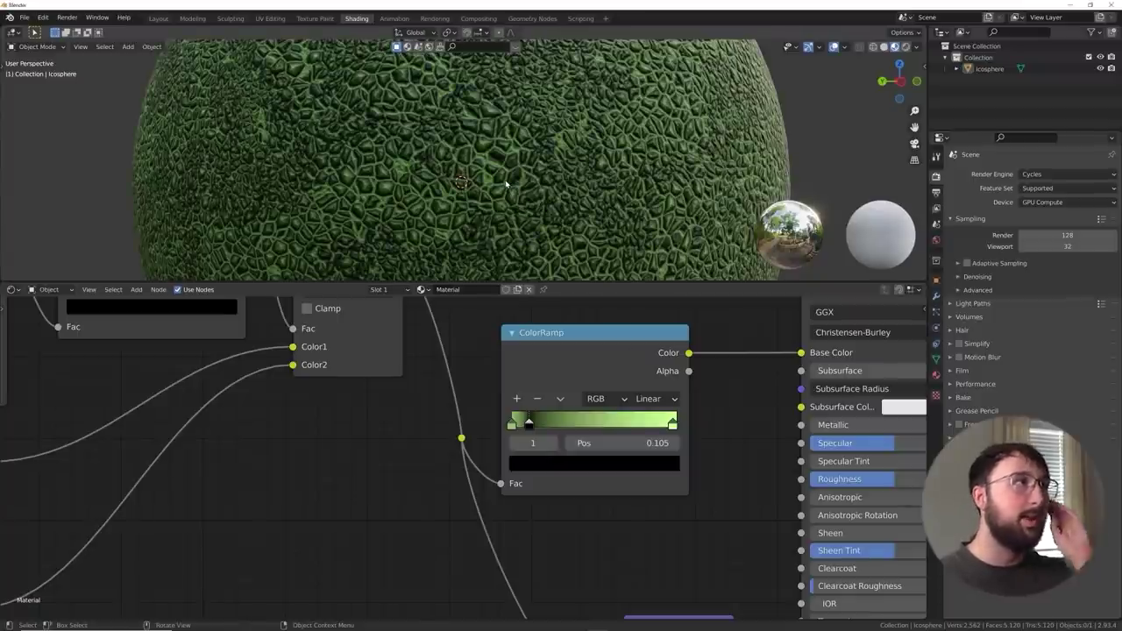
Step: Move the base colour ColorRamp's light green stop to position 1.0
scroll(565, 476, down, 2)
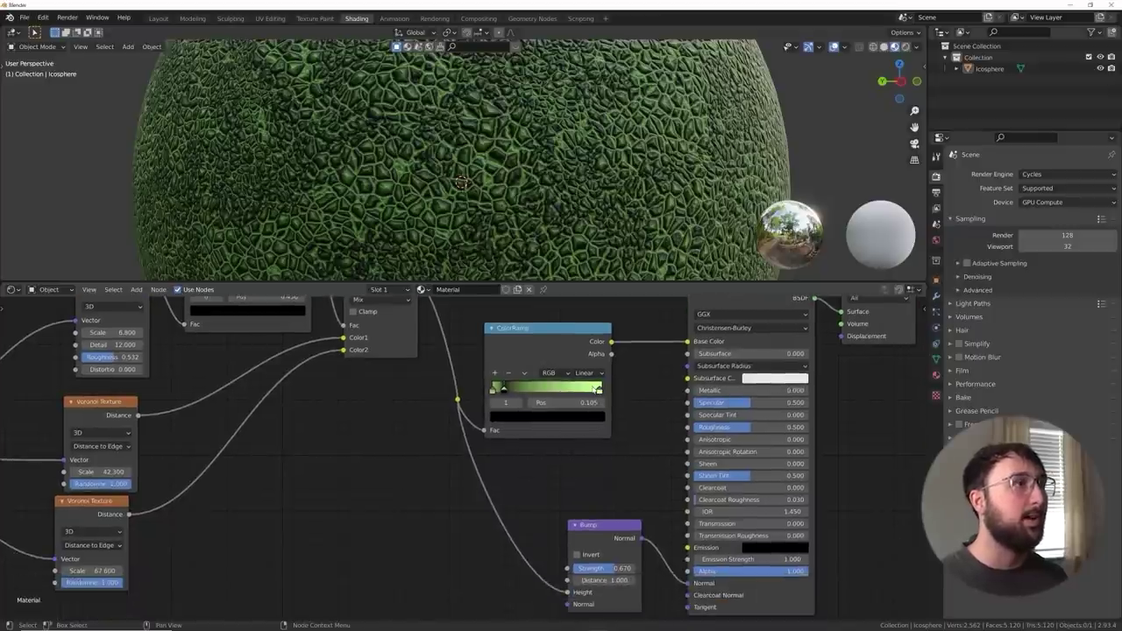
click(599, 391)
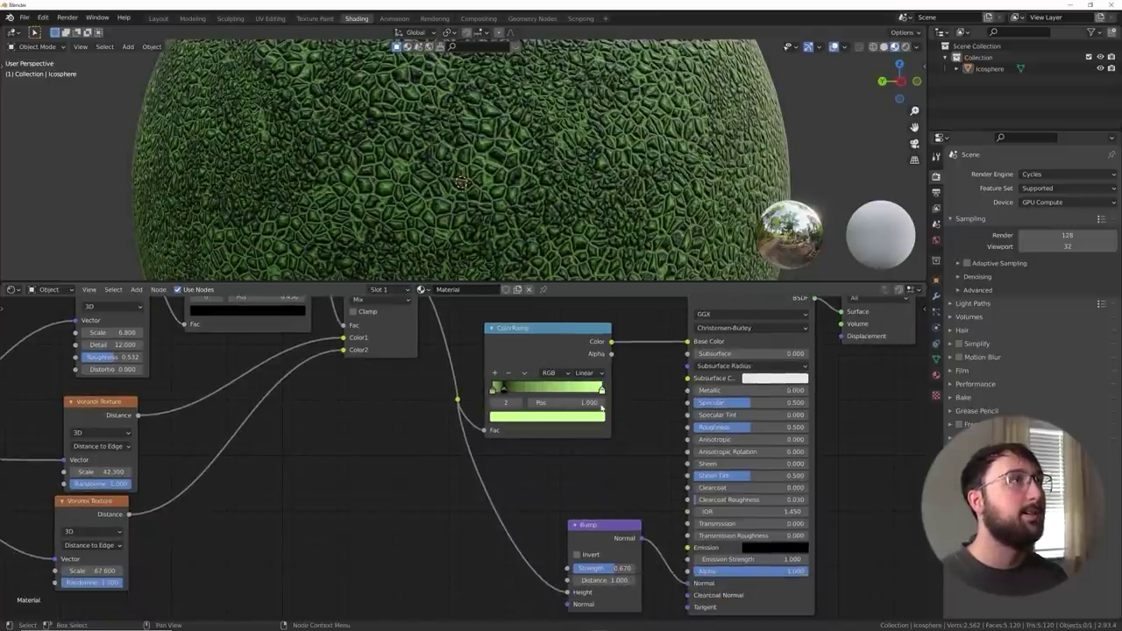
scroll(491, 199, down, 5)
scroll(498, 198, up, 5)
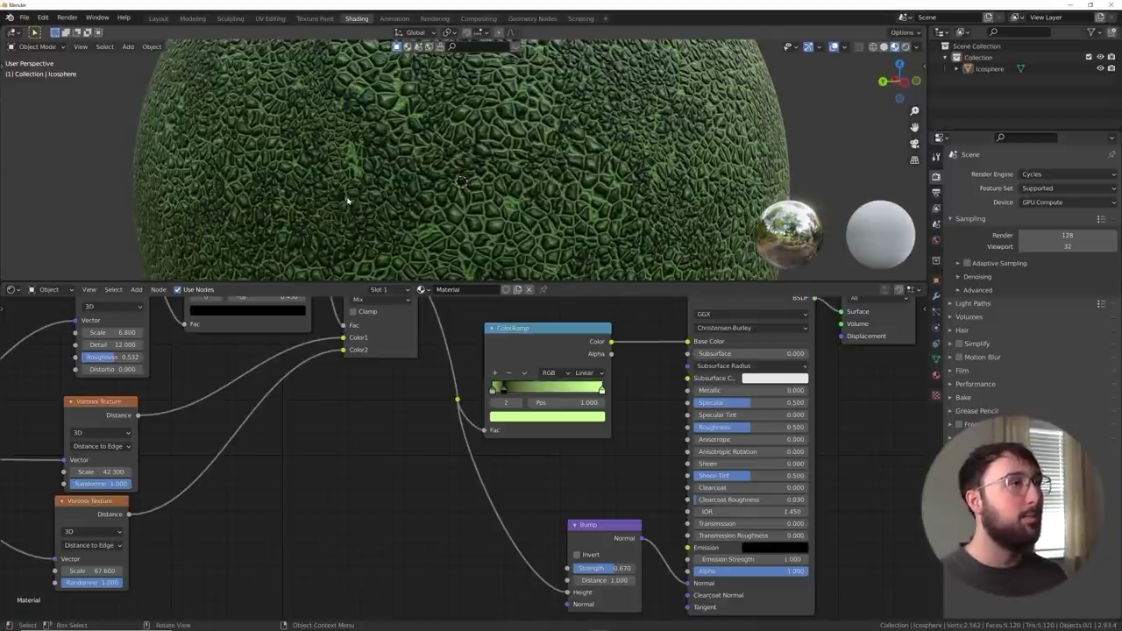
scroll(348, 199, down, 5)
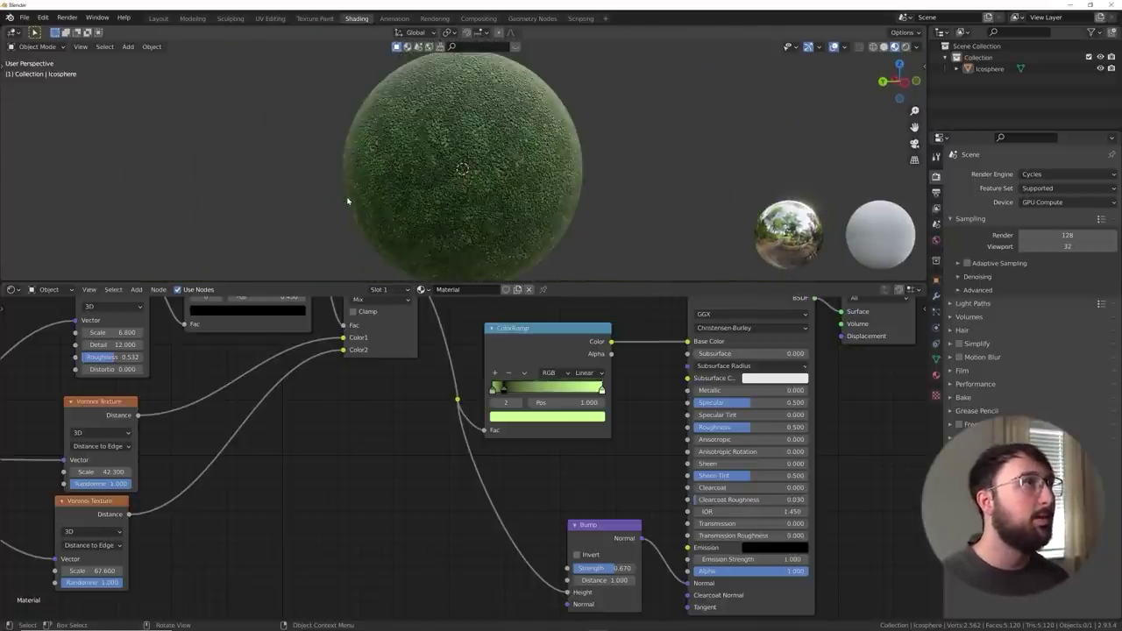
middle_drag(515, 191, 405, 188)
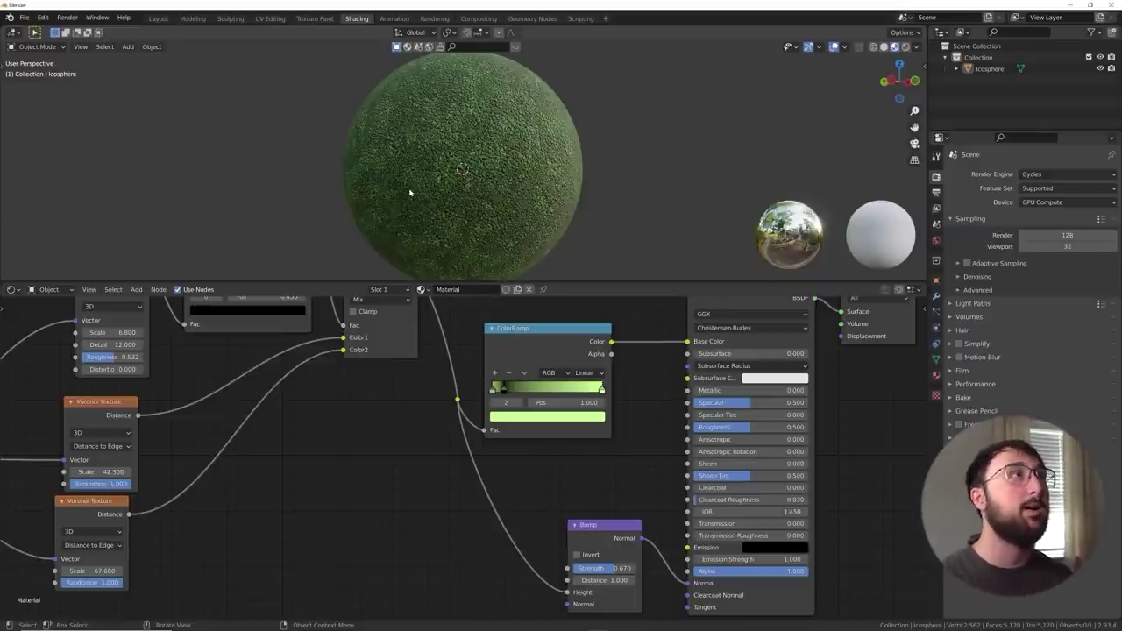
scroll(410, 190, up, 3)
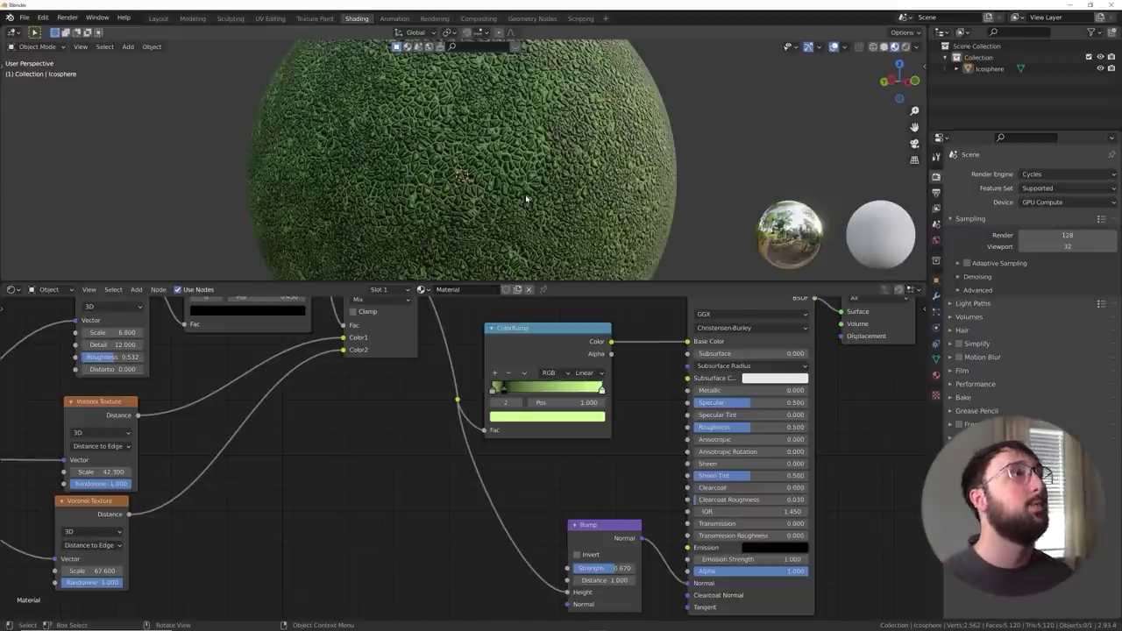
scroll(526, 195, down, 4)
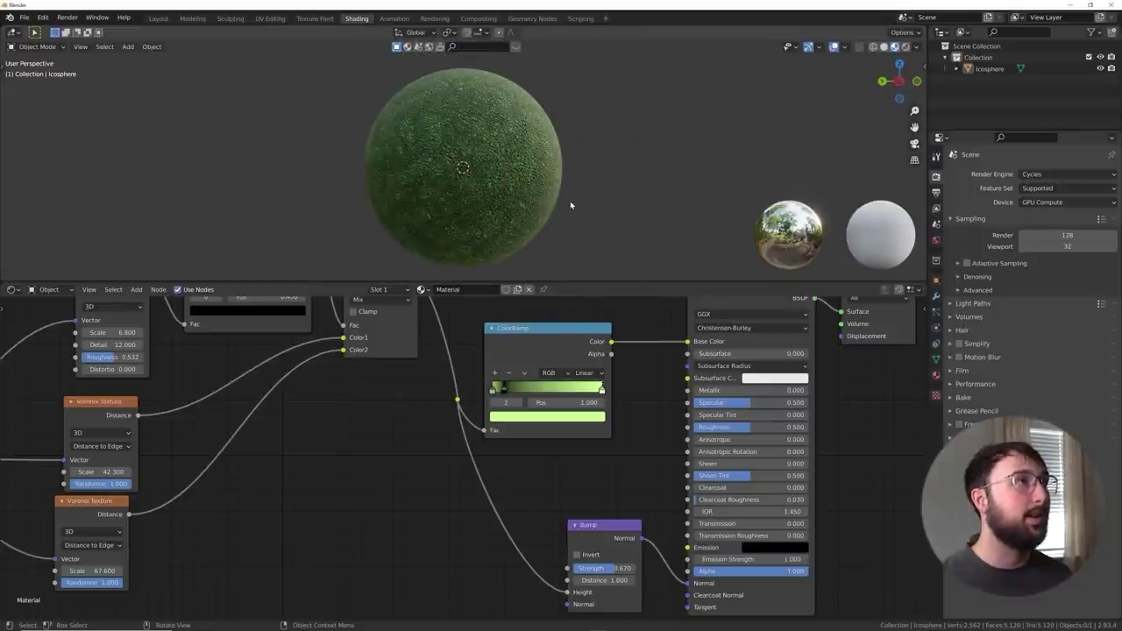
Step: Set the upper Voronoi Texture's Scale to 45.2 and raise the lower Voronoi Texture's Scale to about 68.3
scroll(571, 206, up, 2)
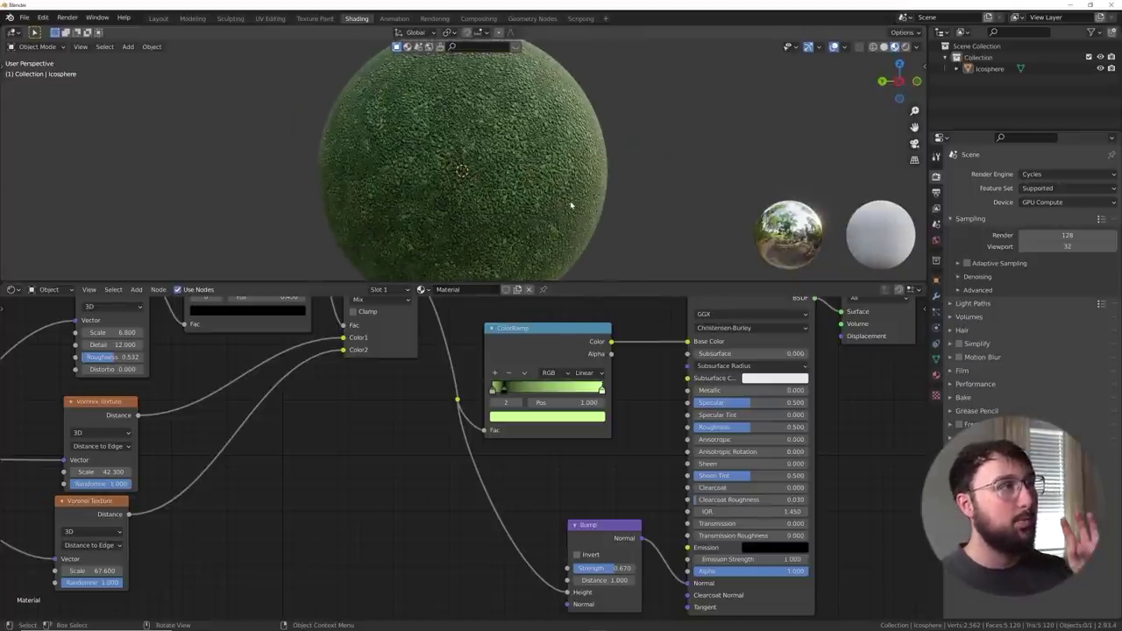
middle_drag(435, 394, 603, 416)
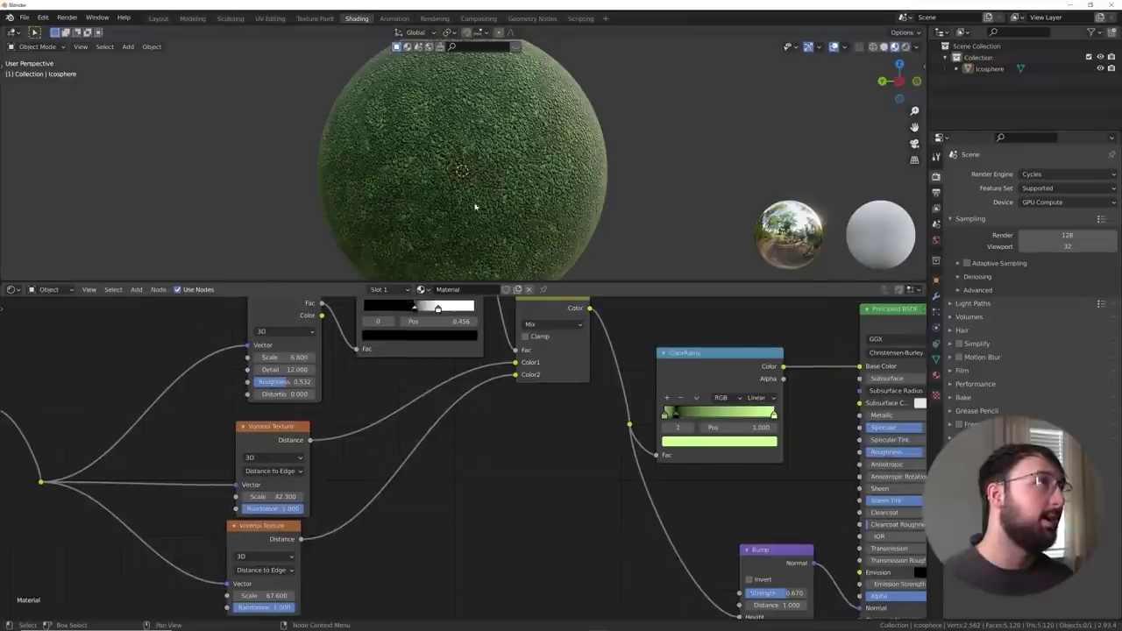
scroll(476, 205, up, 2)
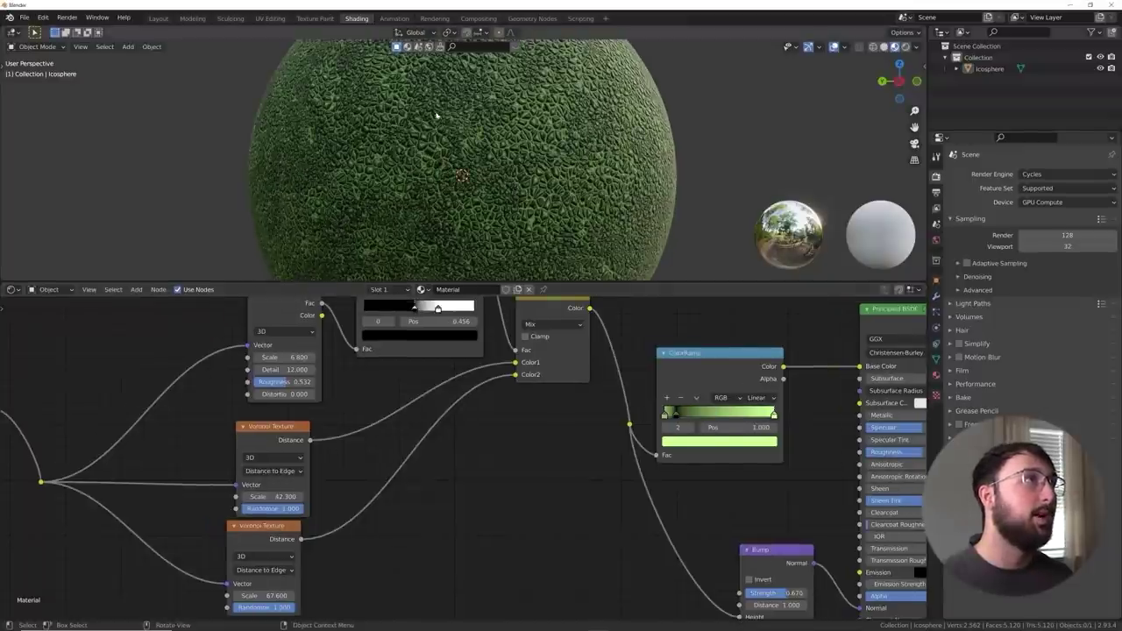
scroll(511, 192, down, 2)
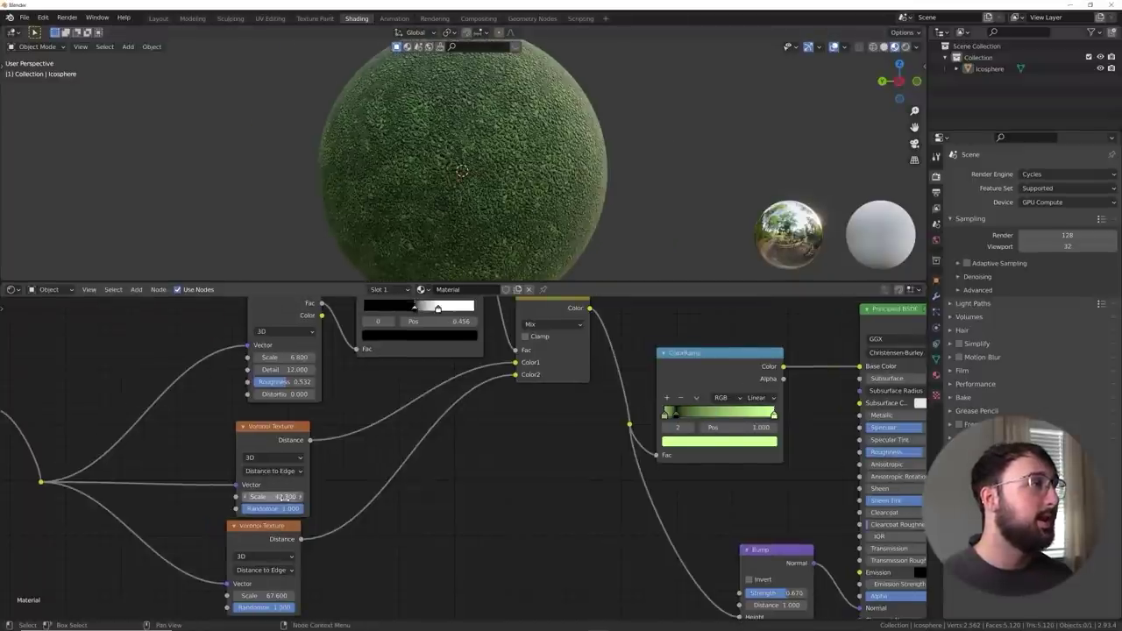
drag(283, 496, 300, 496)
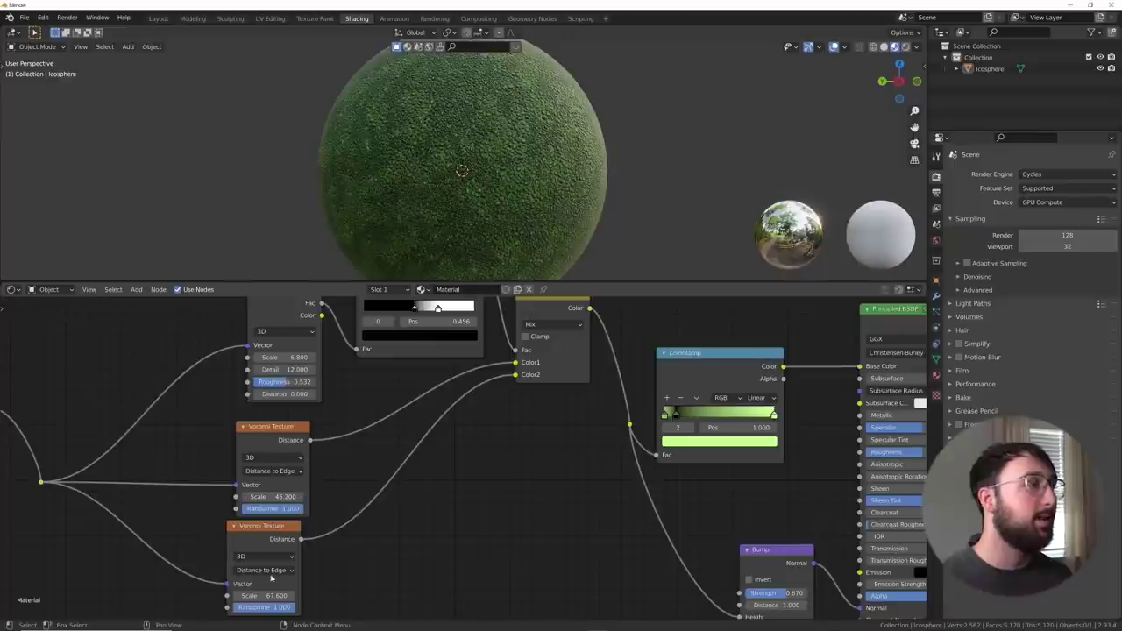
drag(264, 595, 298, 595)
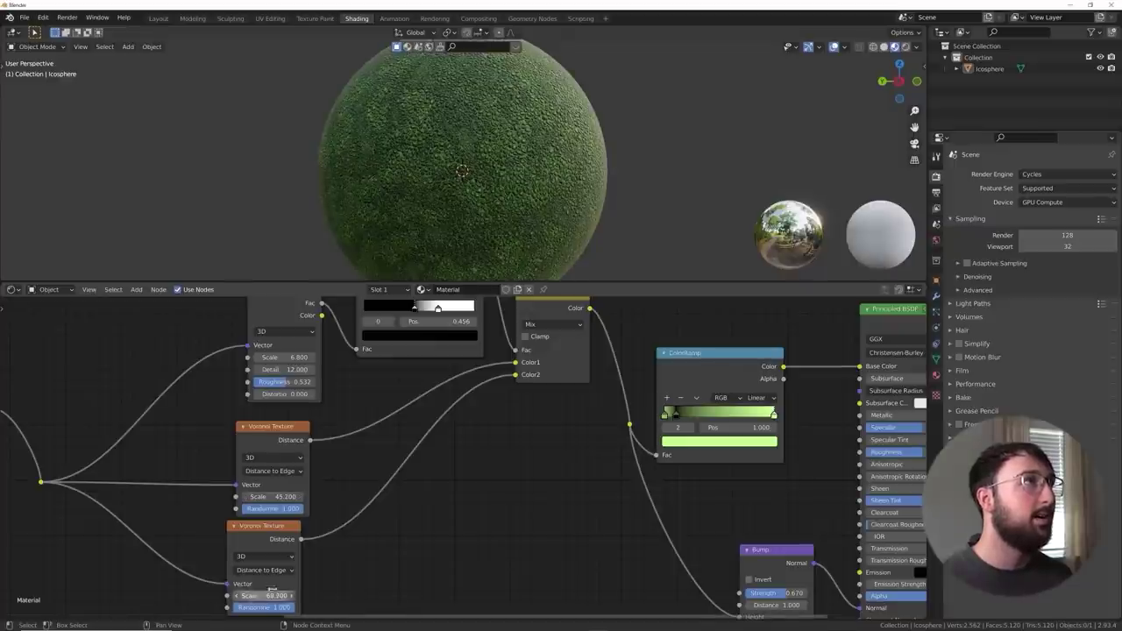
scroll(425, 387, up, 2)
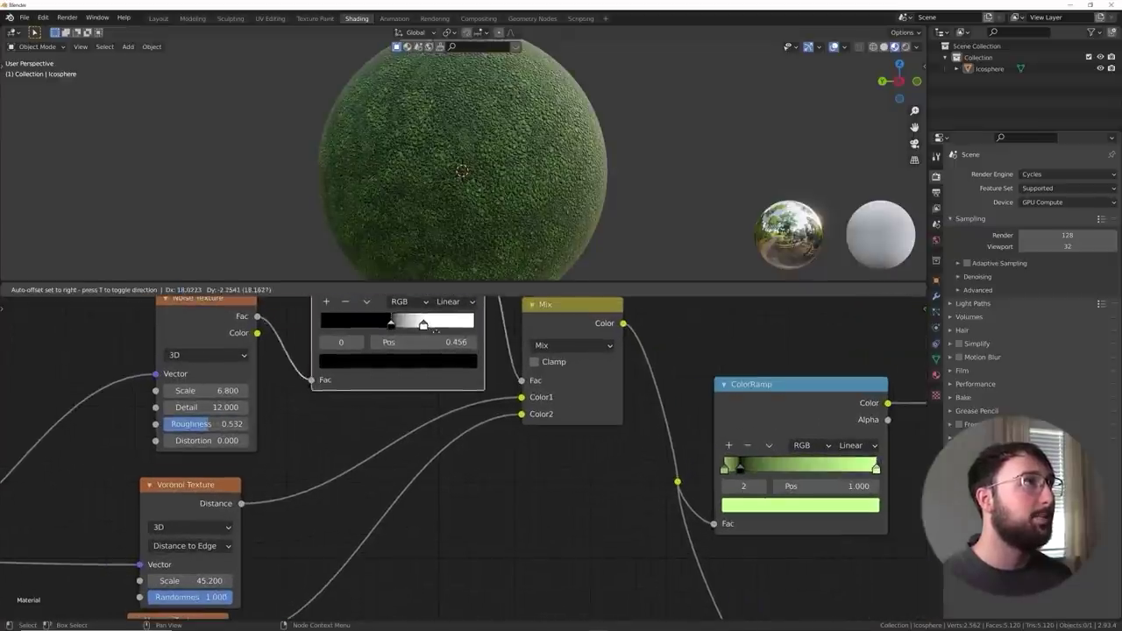